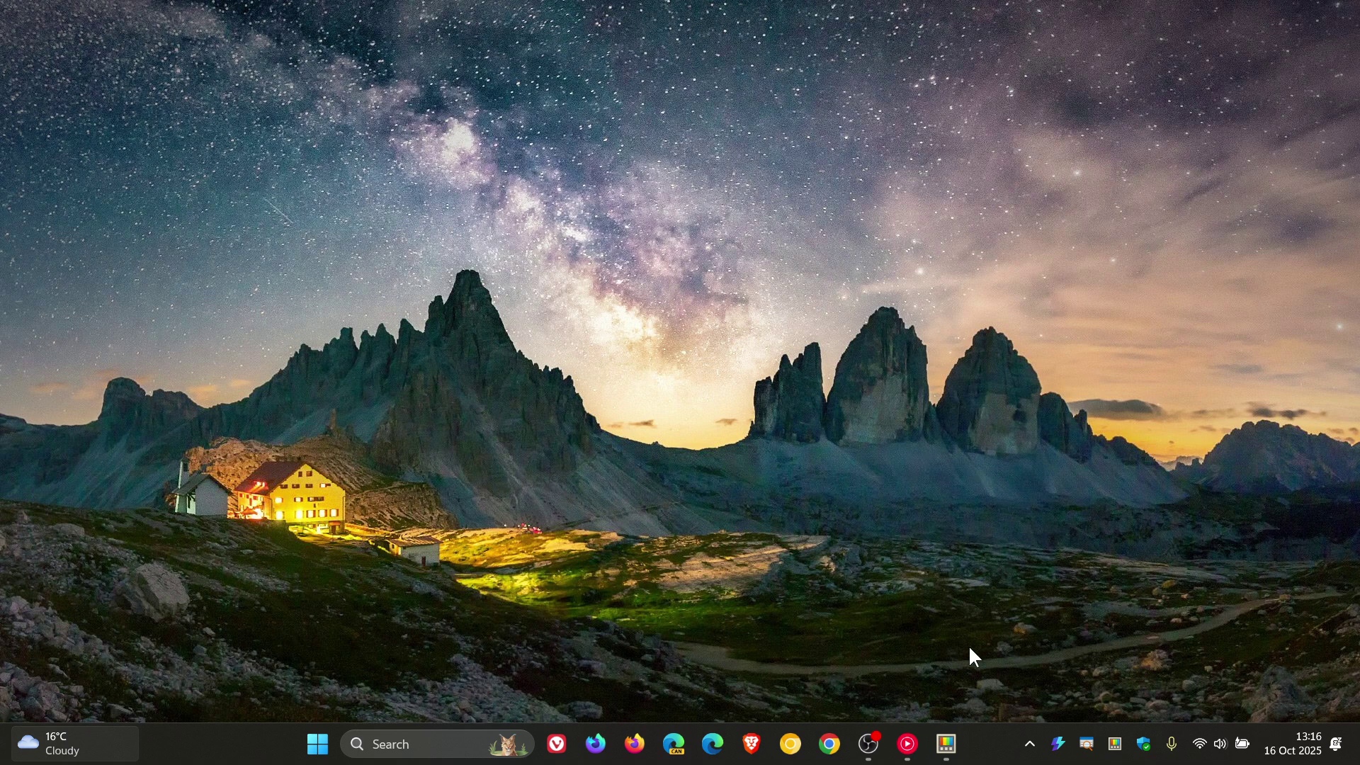
Step: Open PowerToys Settings from the taskbar and show the General page with version v0.95.0
click(948, 745)
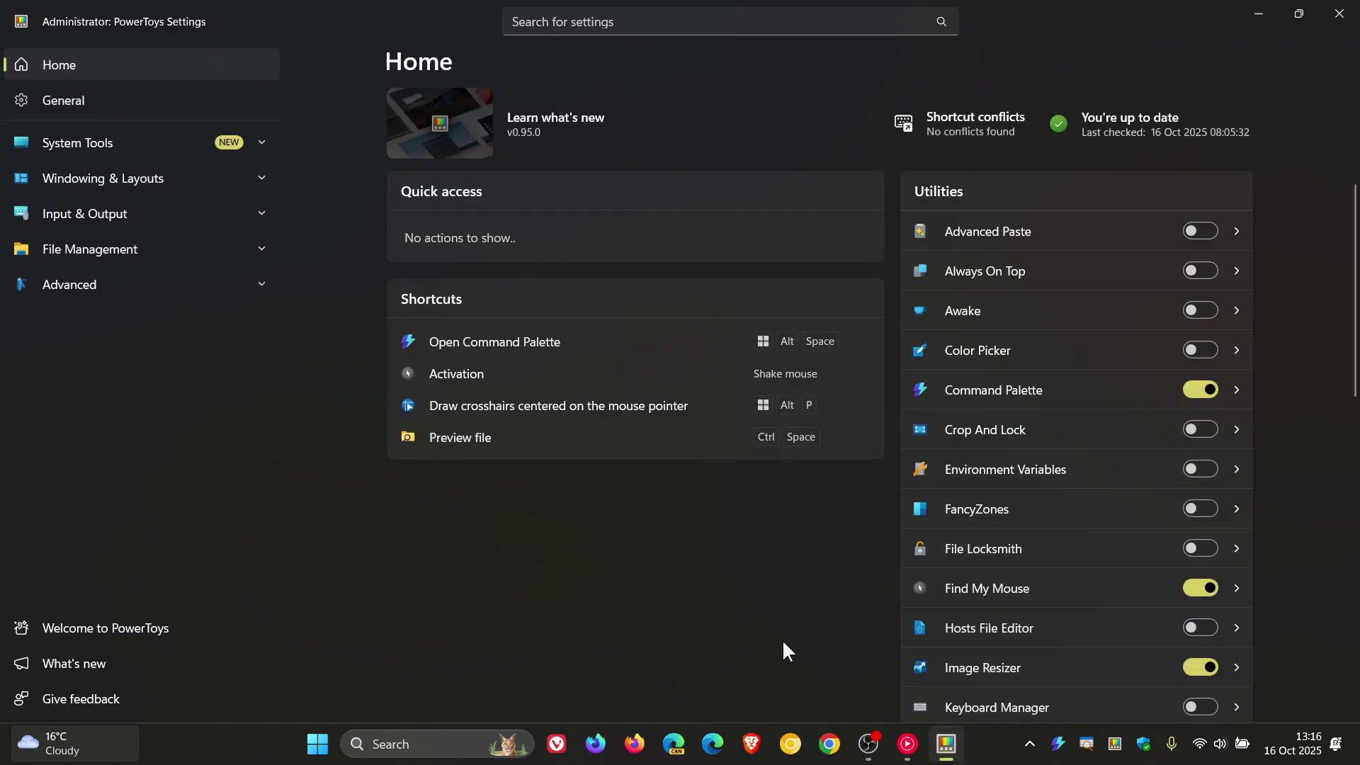
click(111, 99)
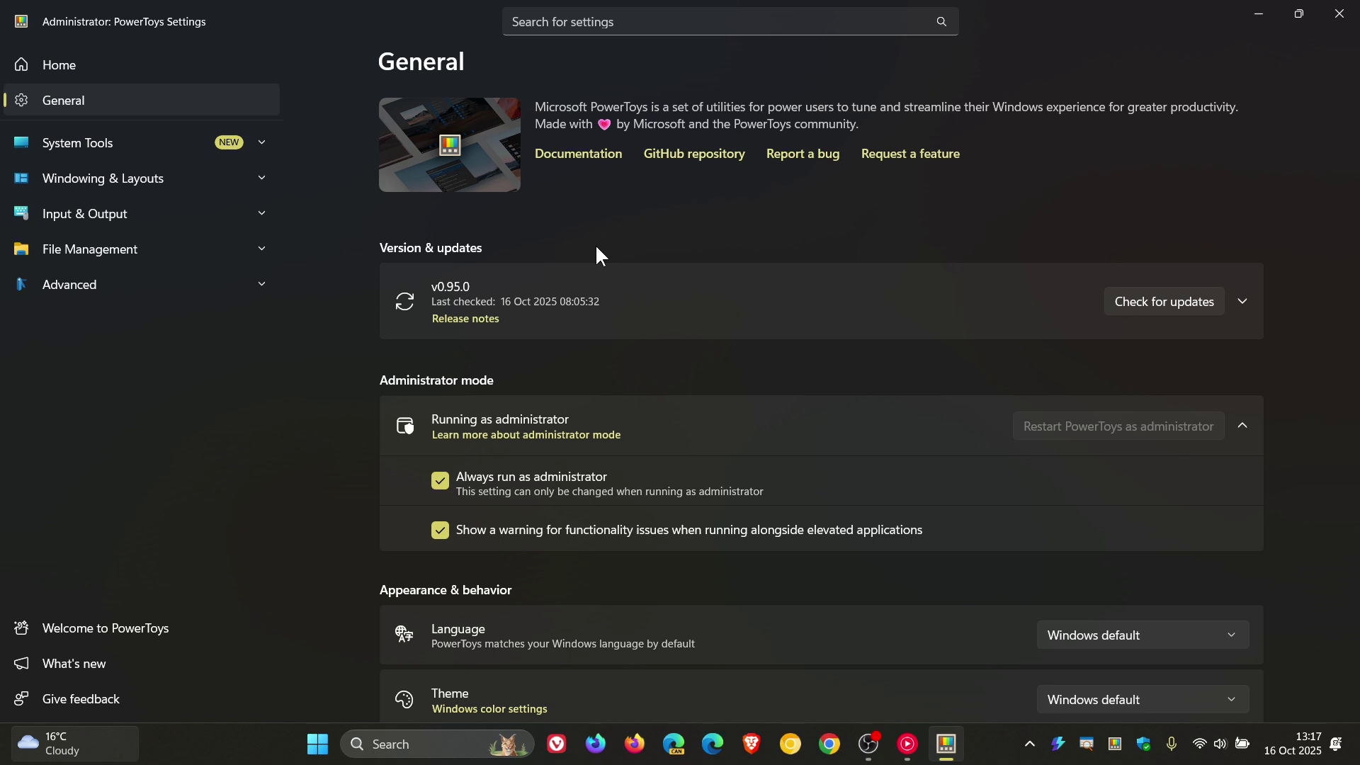
Step: Enable Light Switch under System Tools and review its Manual 19:48–07:42 dark-mode schedule
click(78, 145)
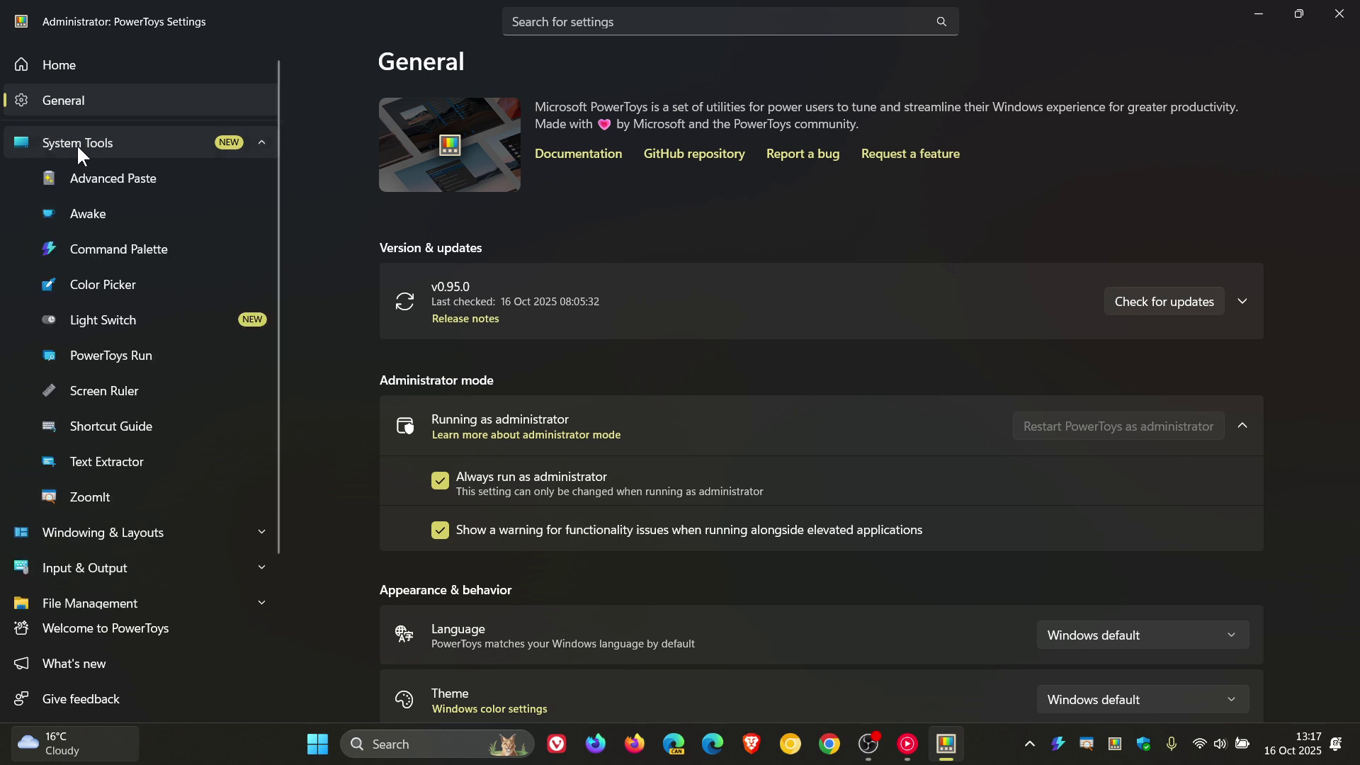
click(154, 324)
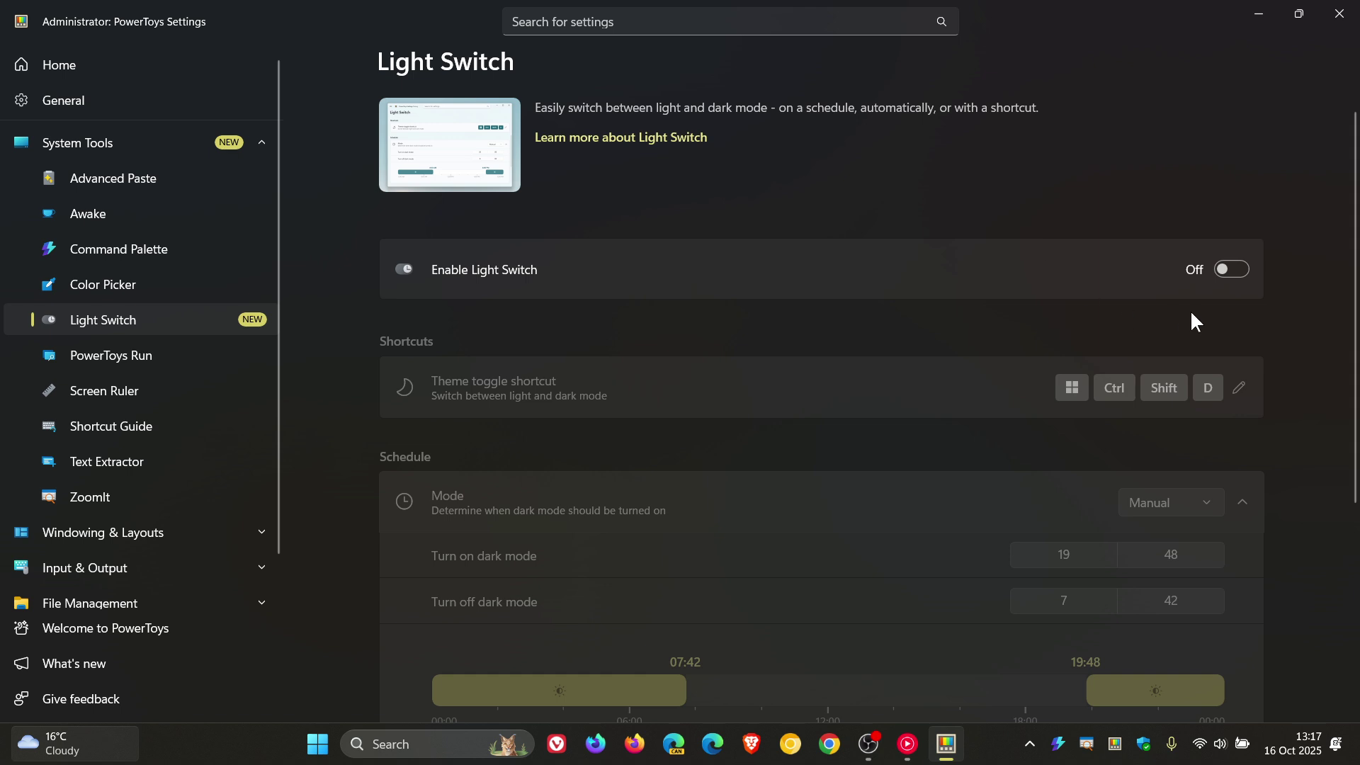
click(1244, 269)
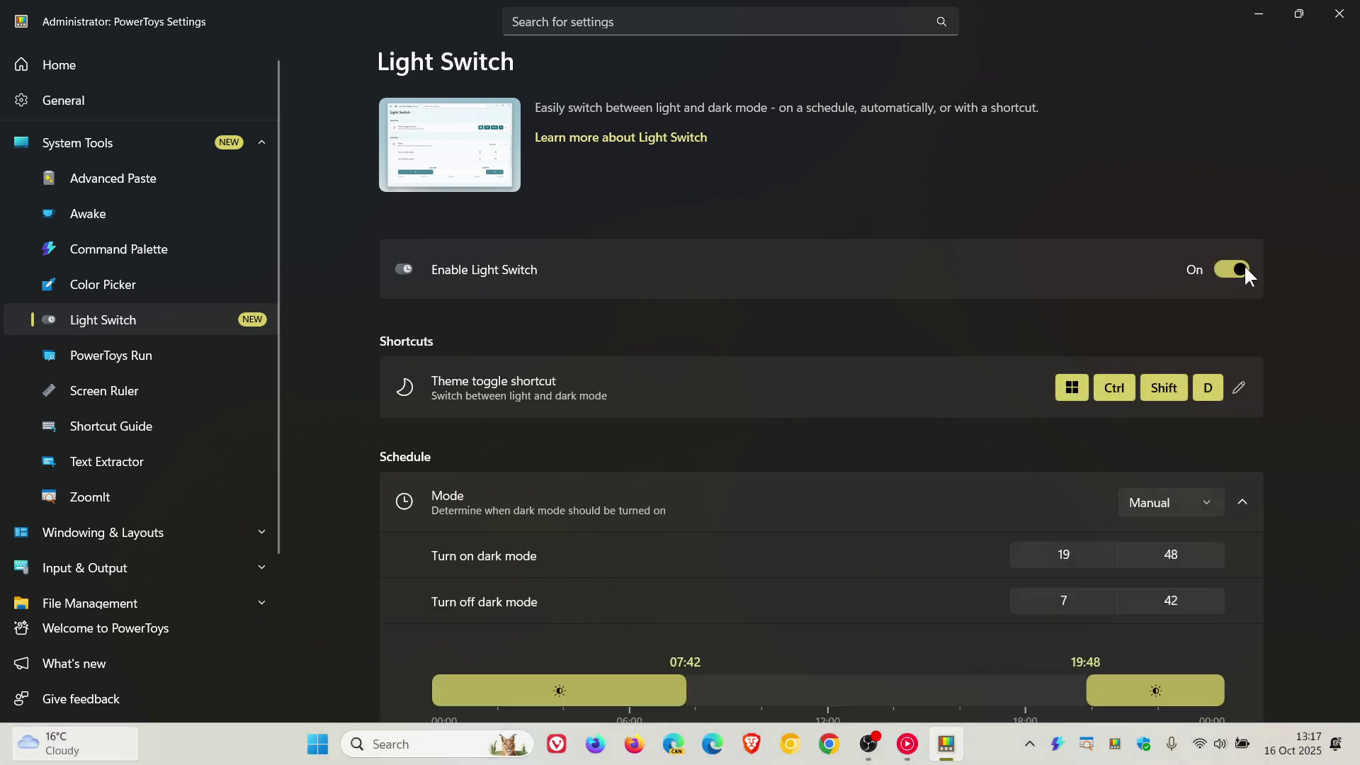
scroll(726, 372, down, 3)
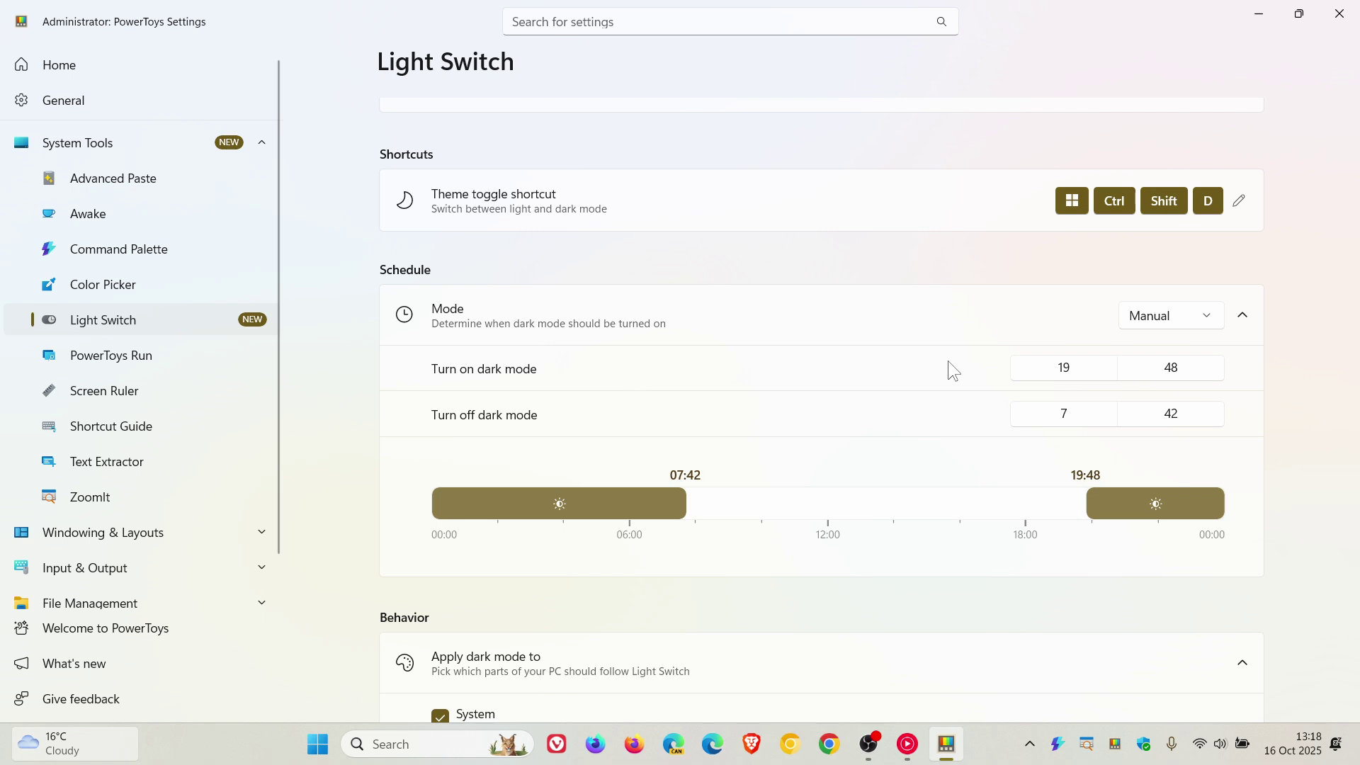
scroll(948, 362, down, 3)
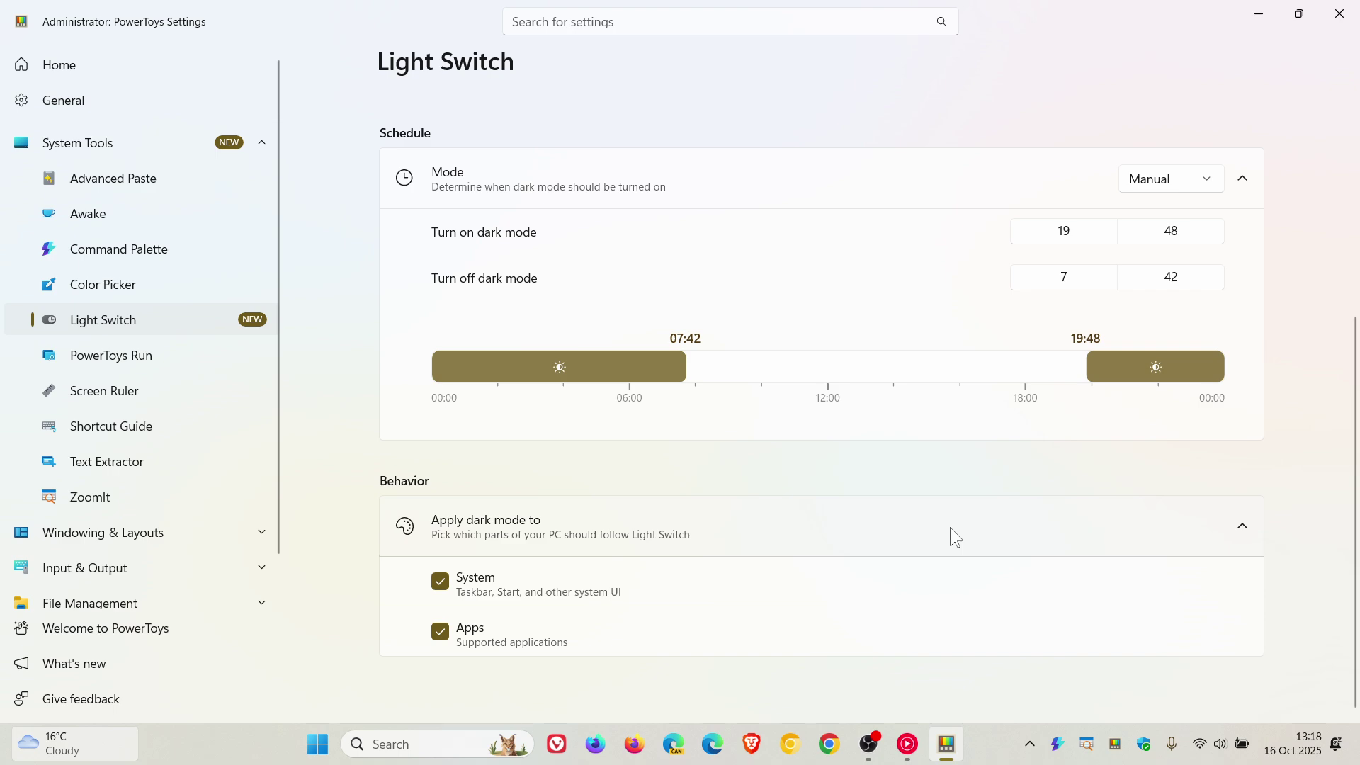
scroll(950, 527, up, 3)
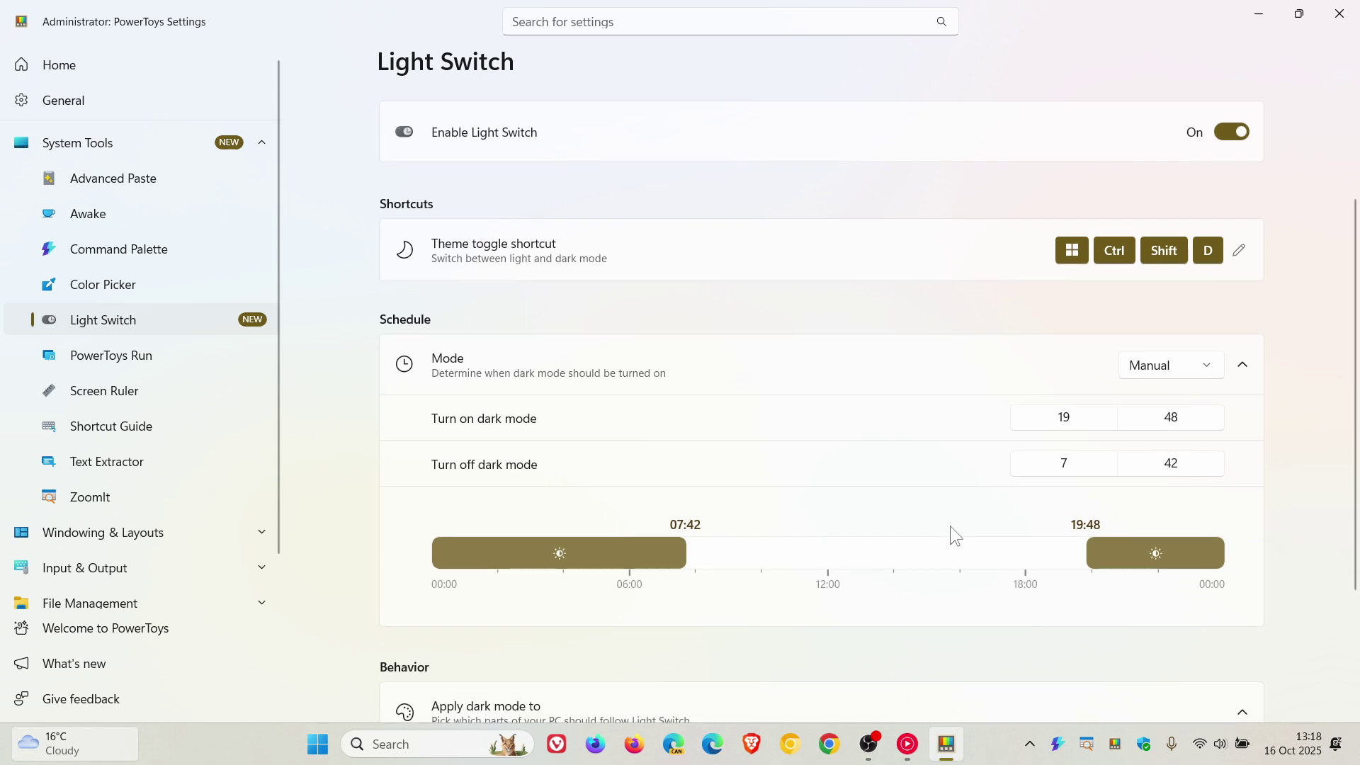
Step: Set Light Switch's mode to Sunset to sunrise, toggle location sync, then disable Light Switch
click(1212, 372)
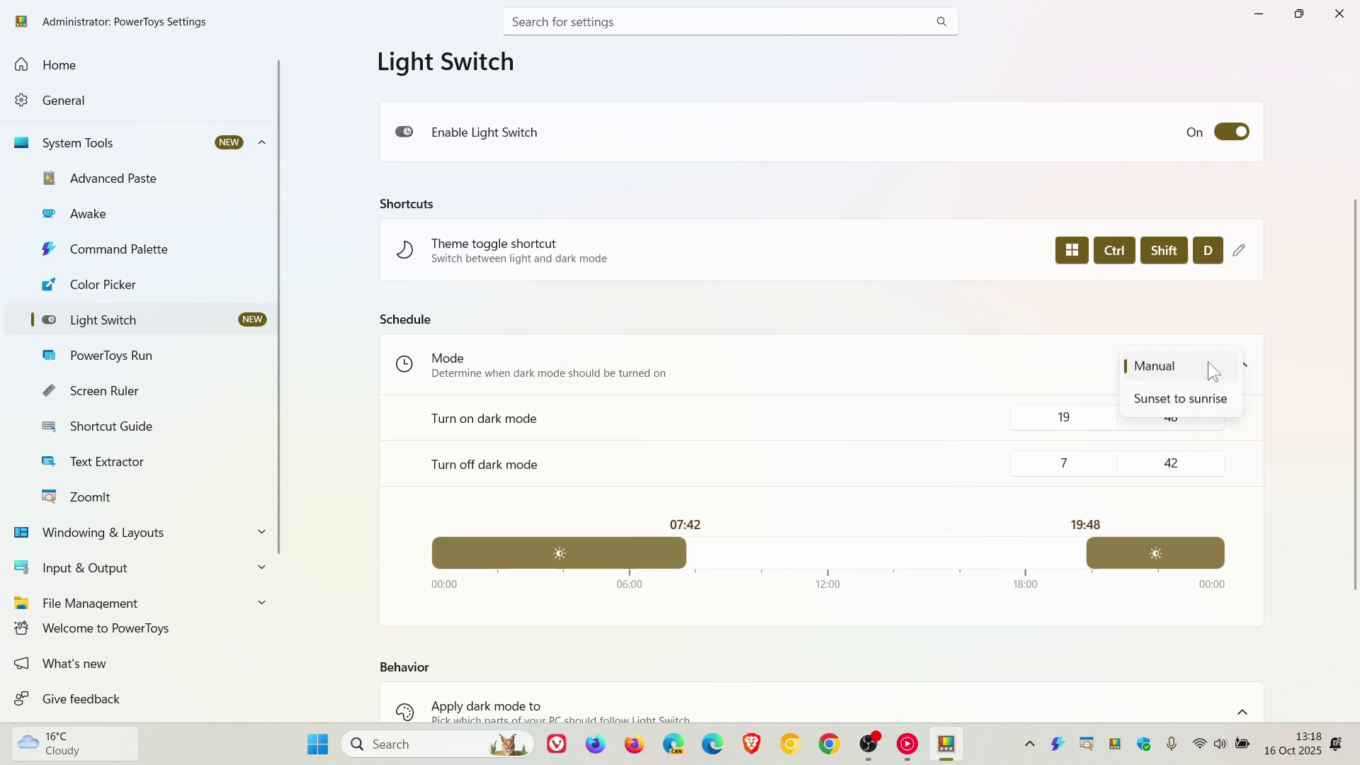
click(1188, 399)
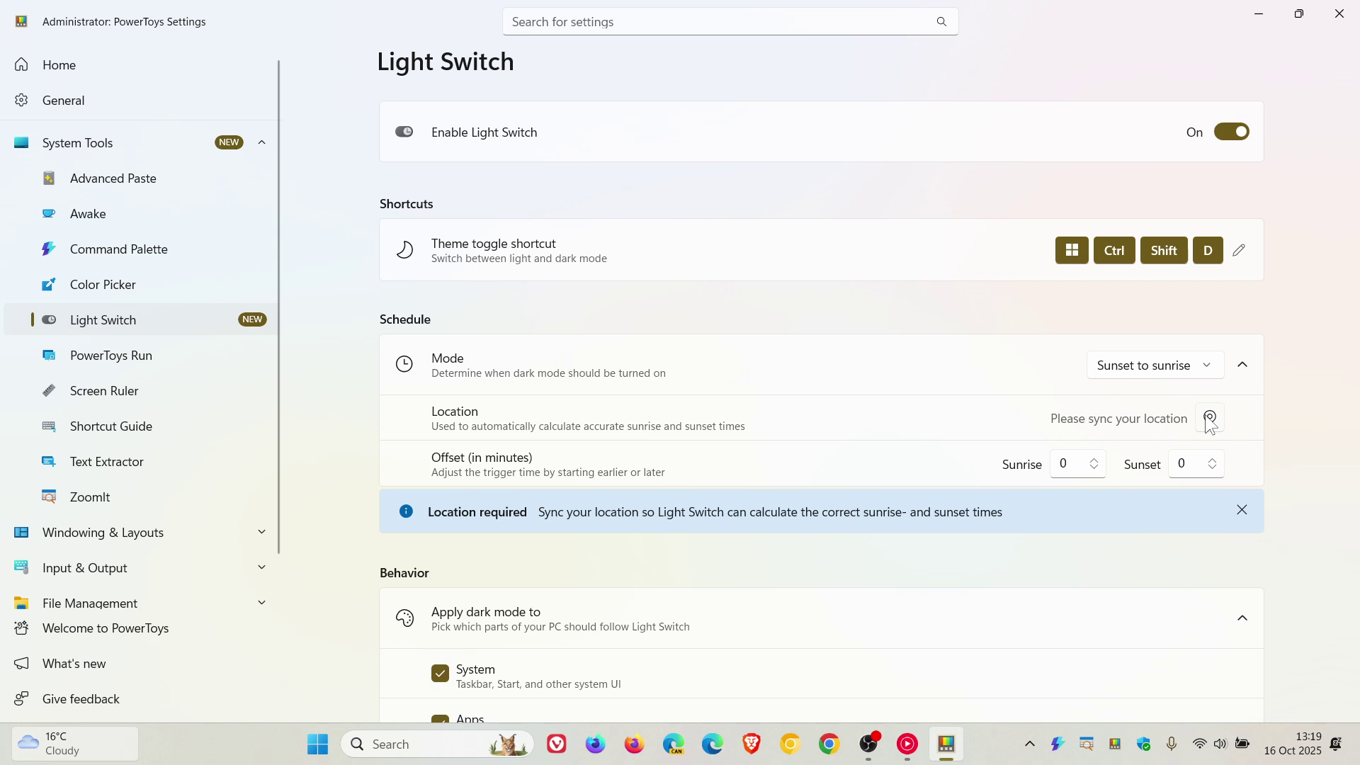
click(1210, 421)
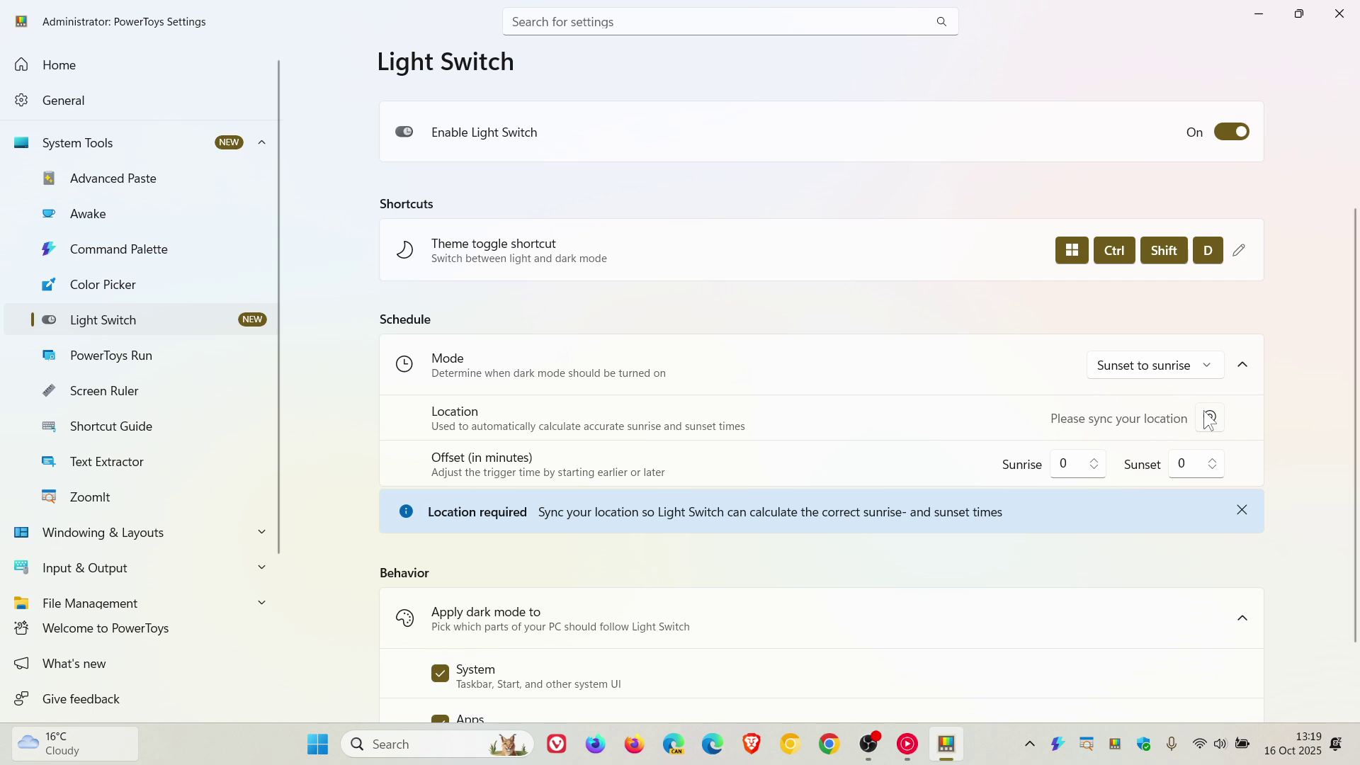
click(1232, 134)
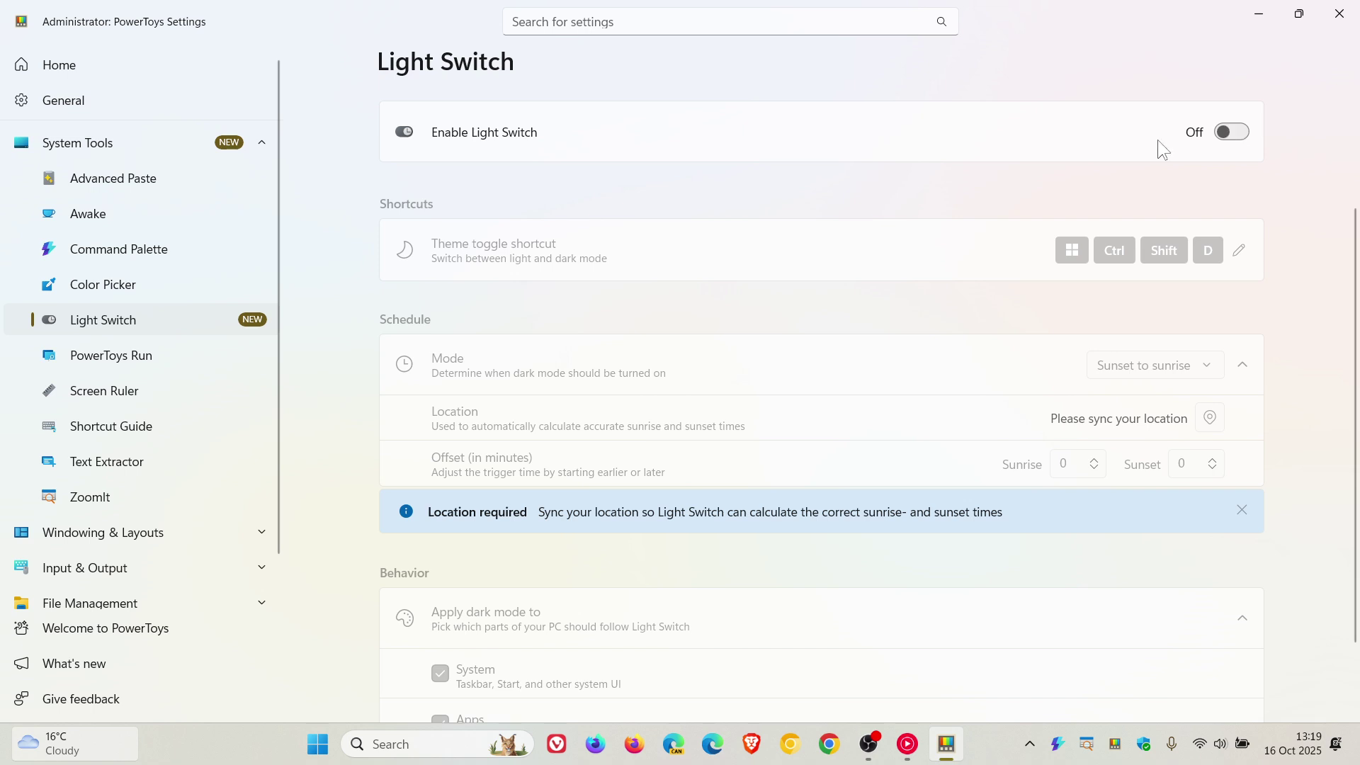
Step: Choose Dark mode under Windows Settings' Personalization > Colors, then close Settings
click(312, 756)
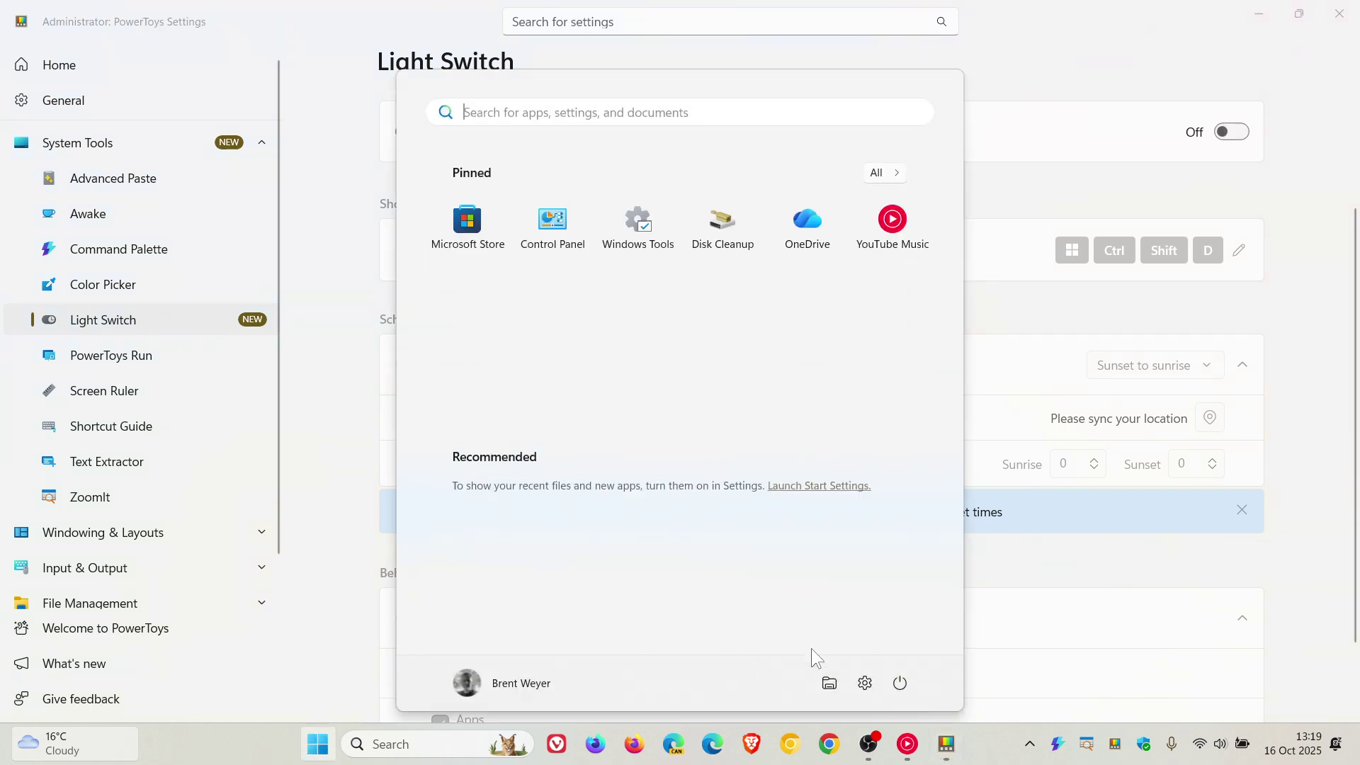
click(863, 683)
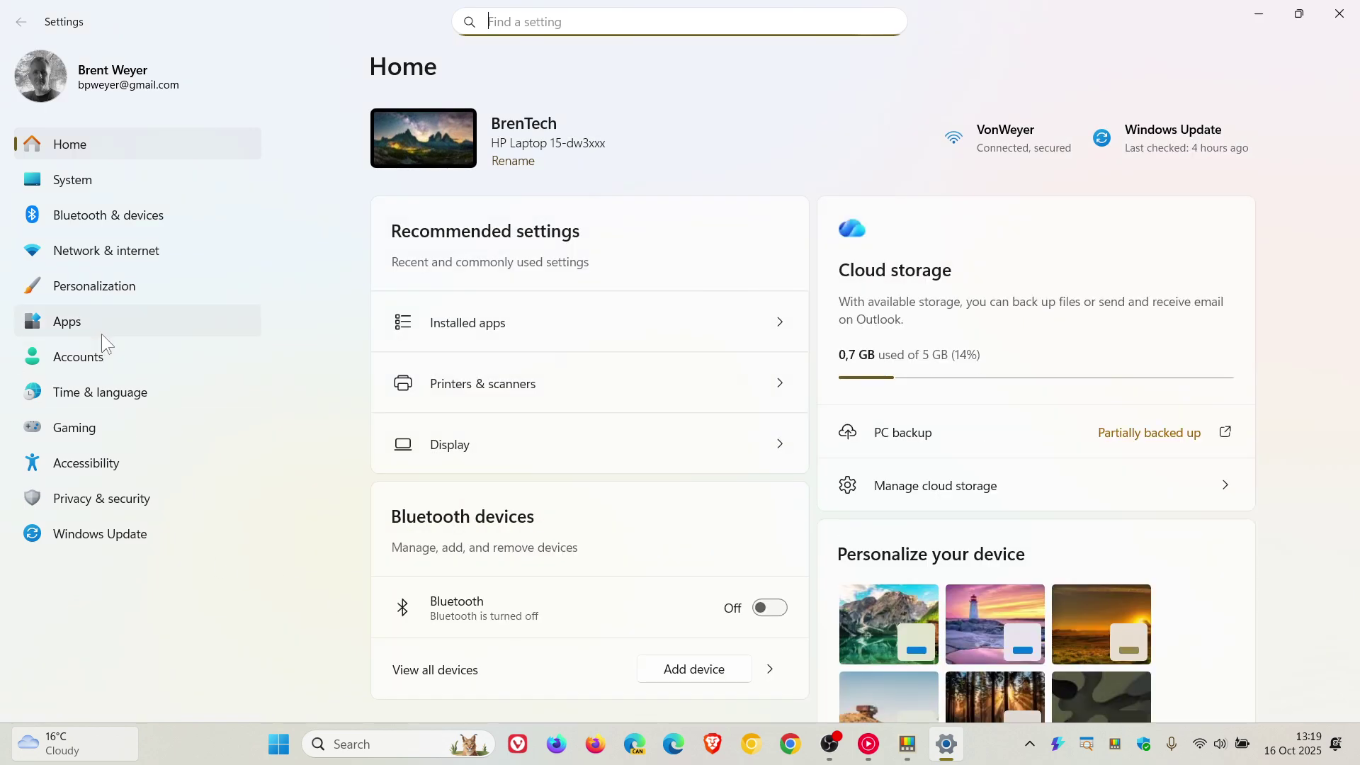
click(104, 290)
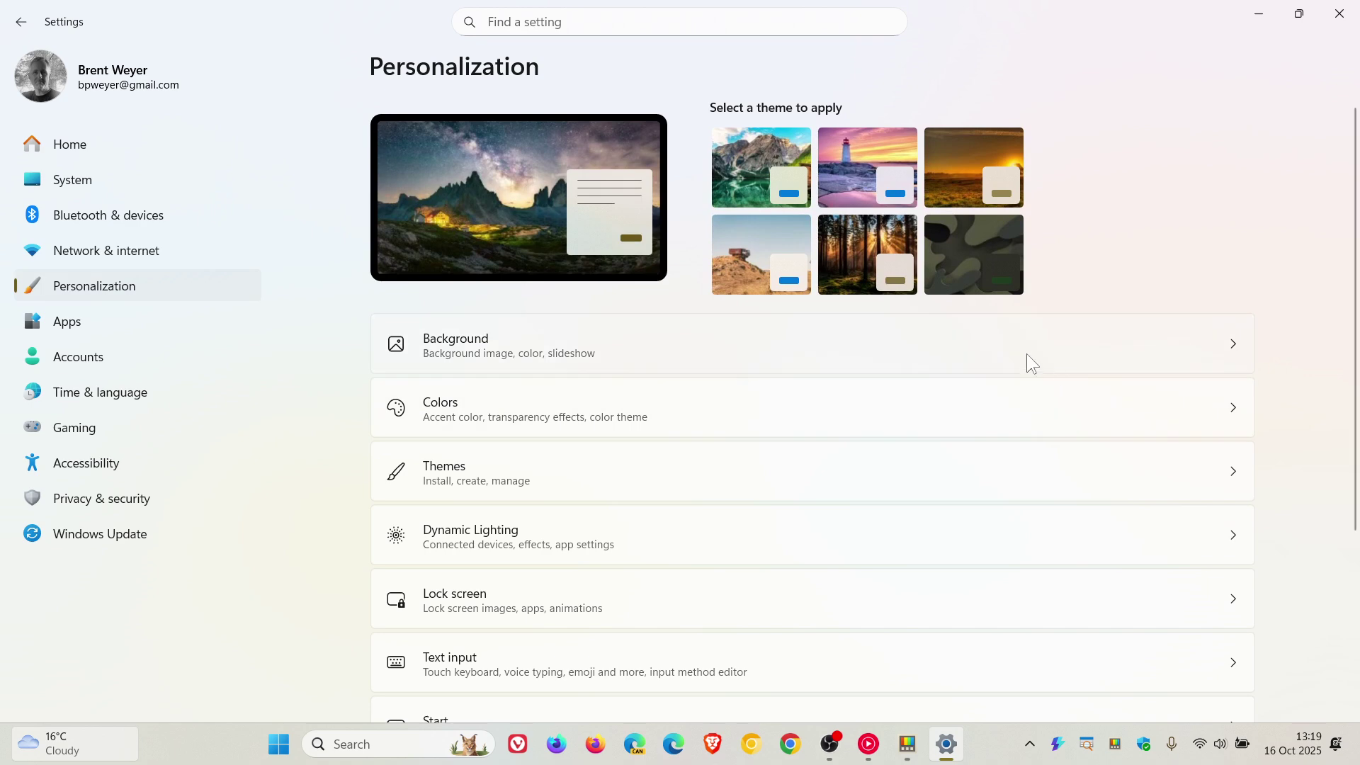
click(1022, 398)
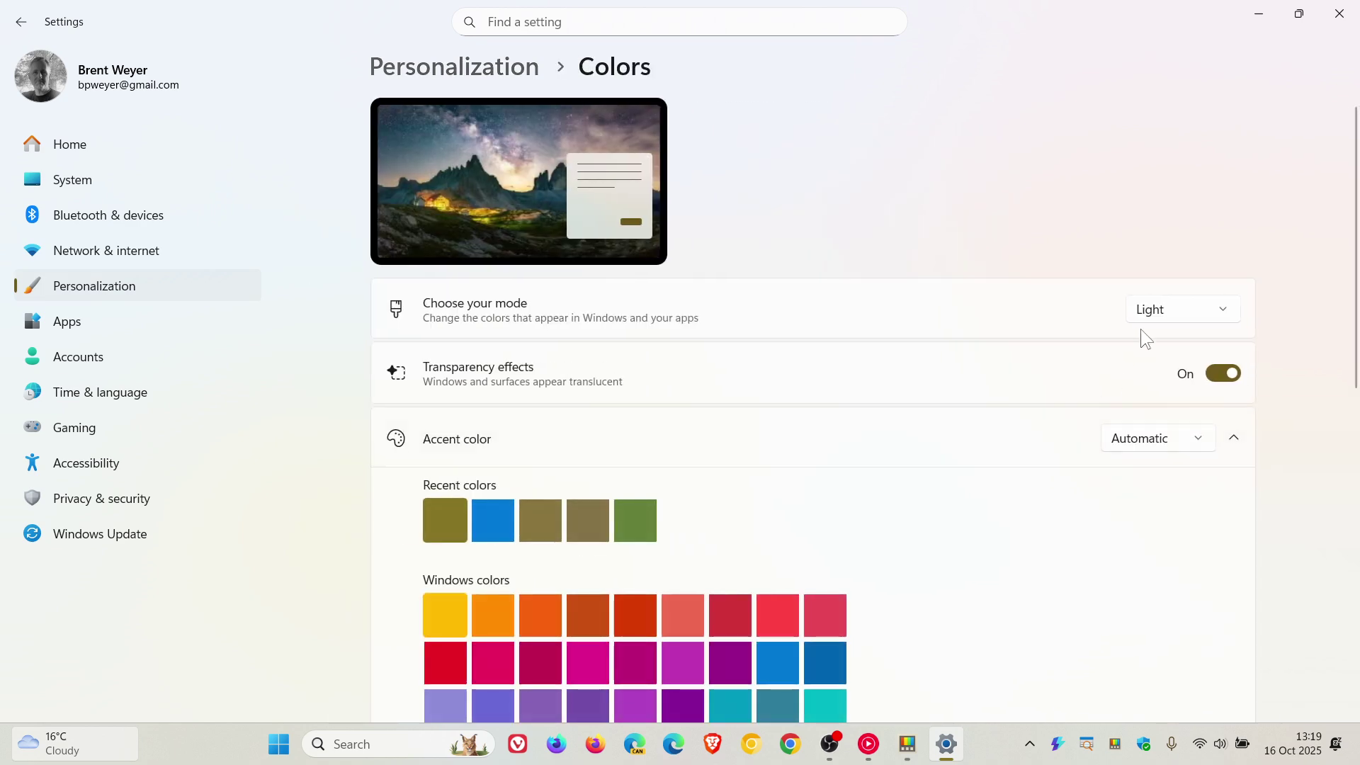
click(1157, 312)
click(1154, 344)
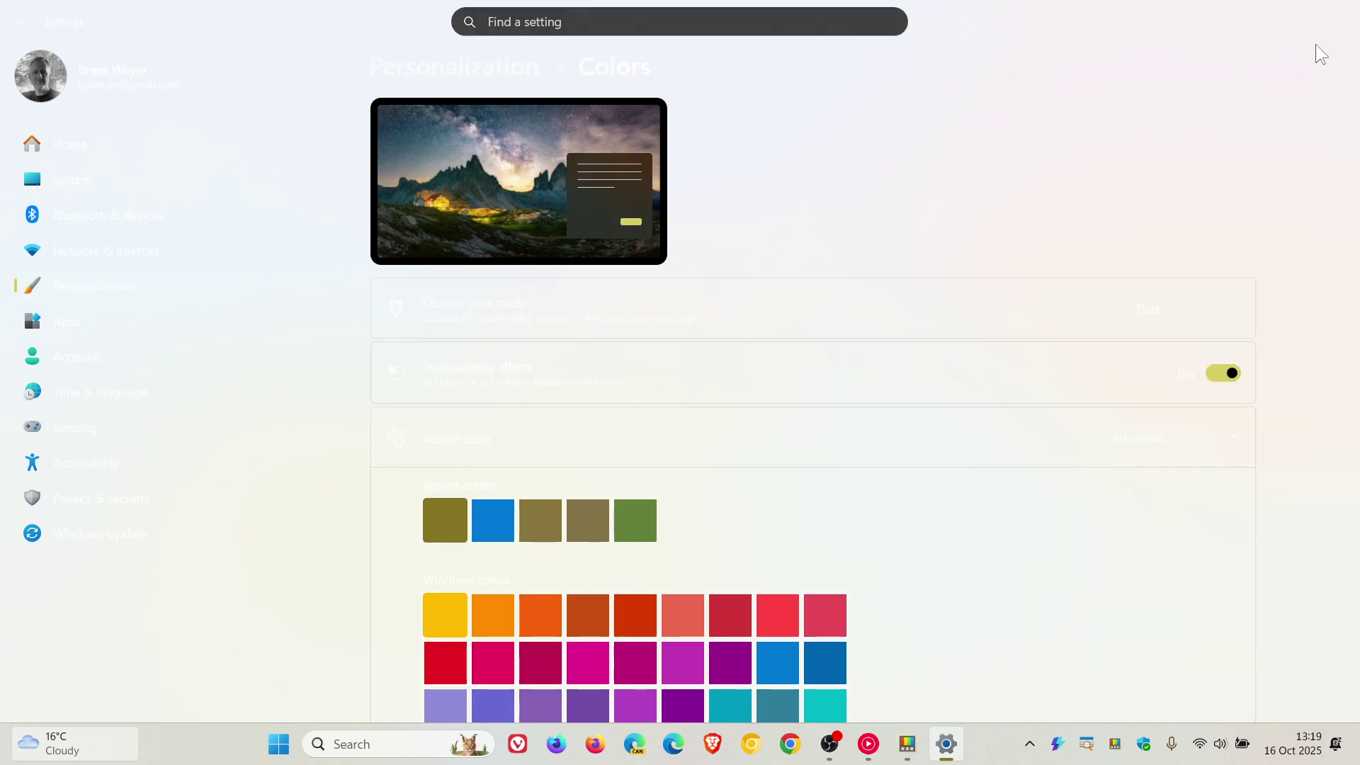
click(1345, 25)
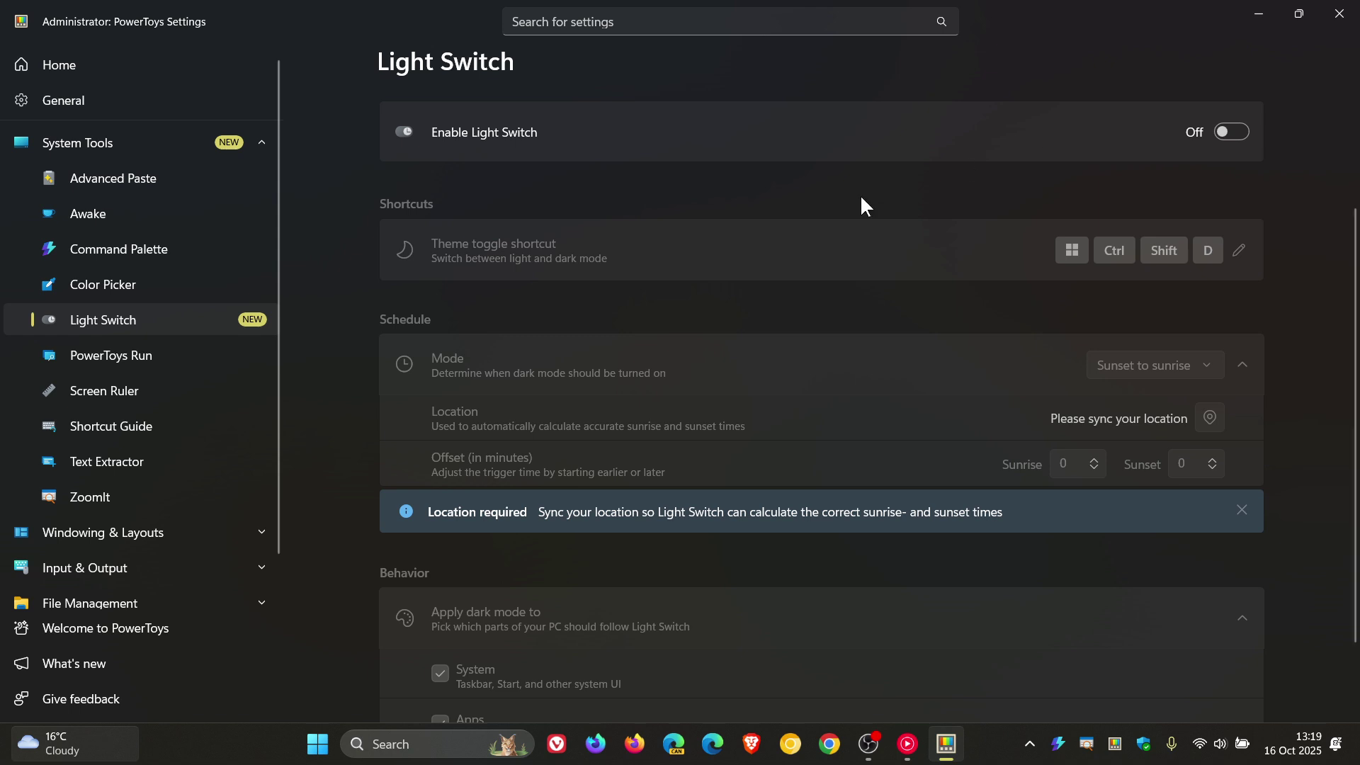
Step: From the Command Palette page, summon the palette with Win+Alt+Space, search 'access', then dismiss it
click(136, 250)
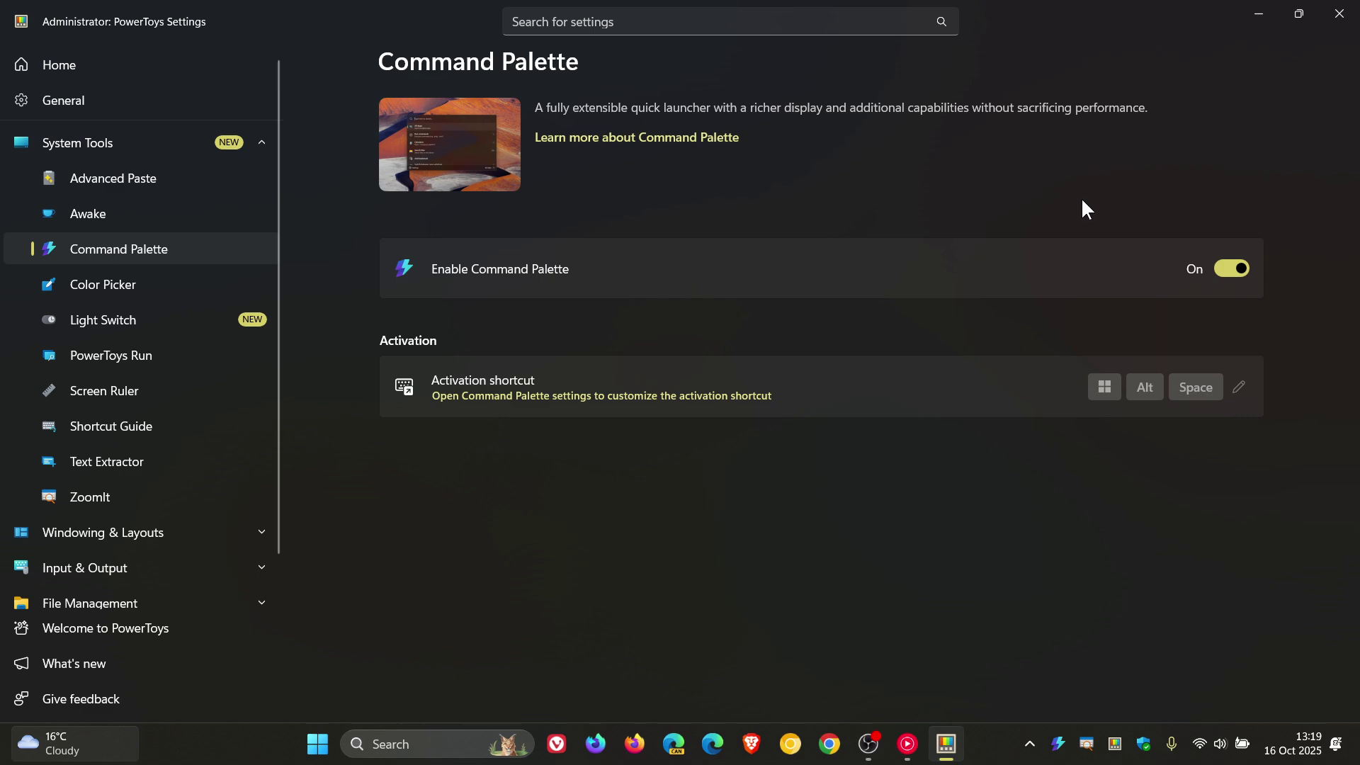
click(1258, 16)
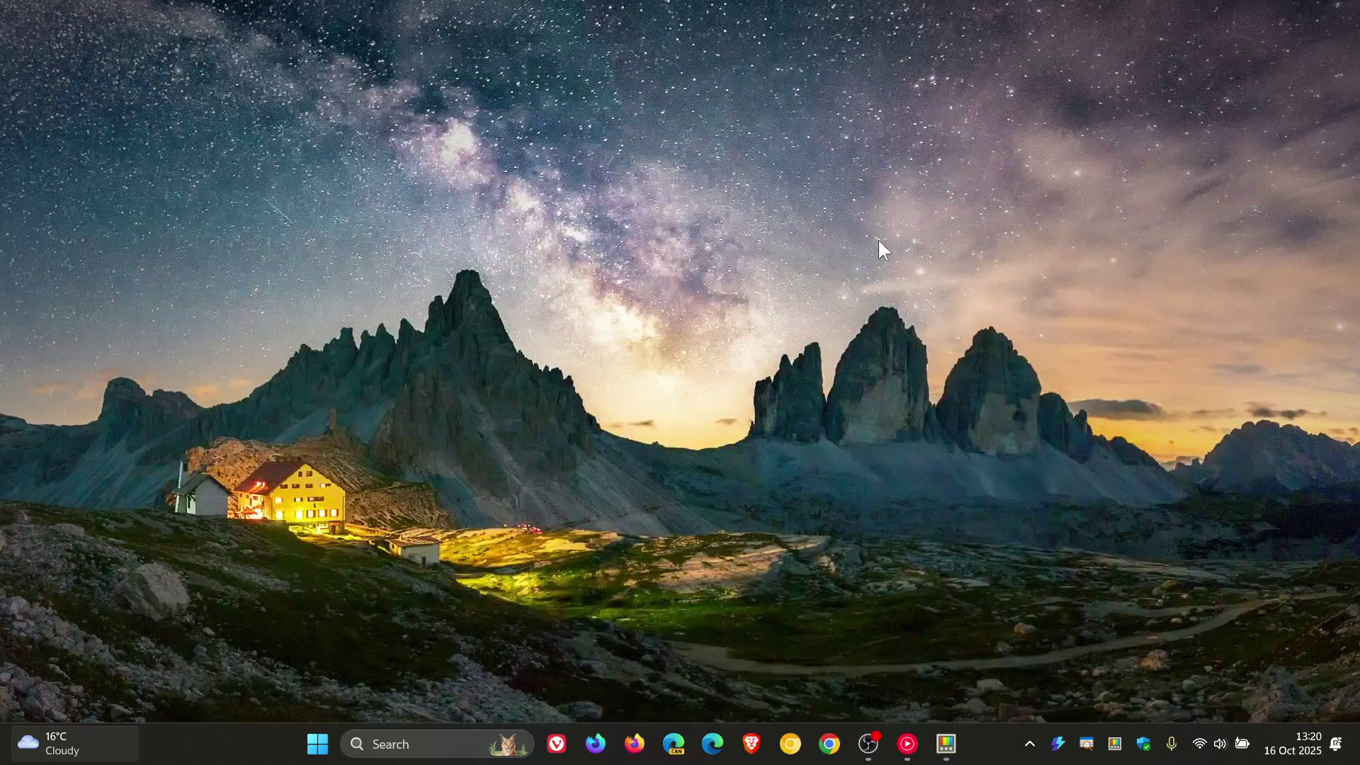
key(super+alt+space)
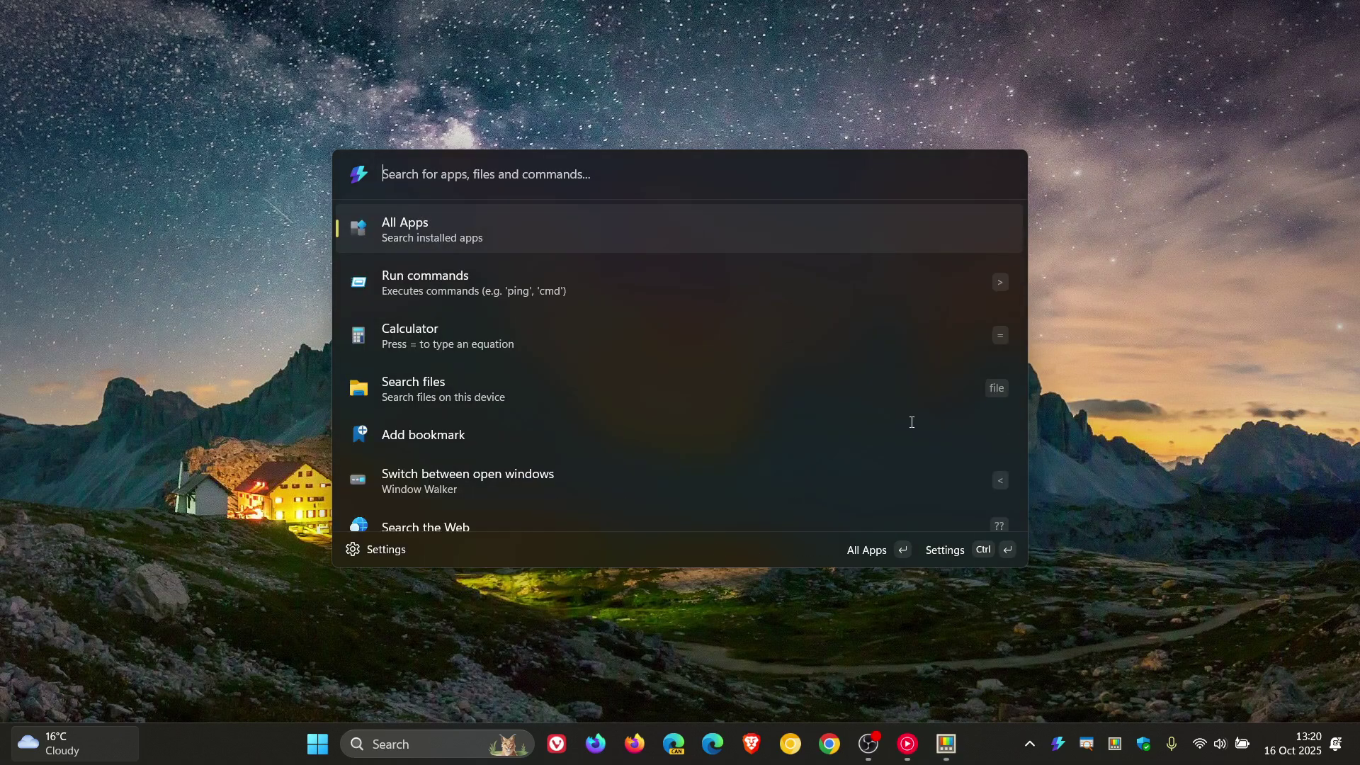
text(access)
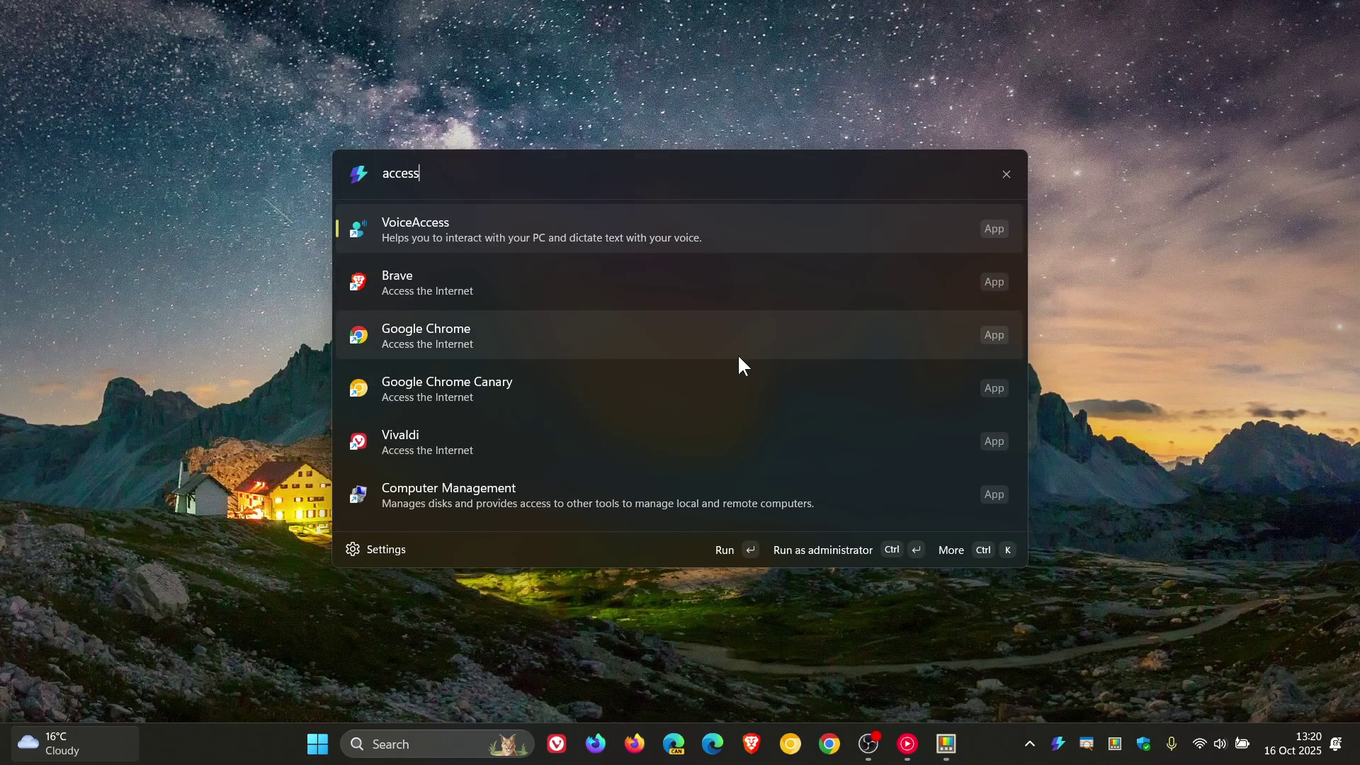
click(1188, 276)
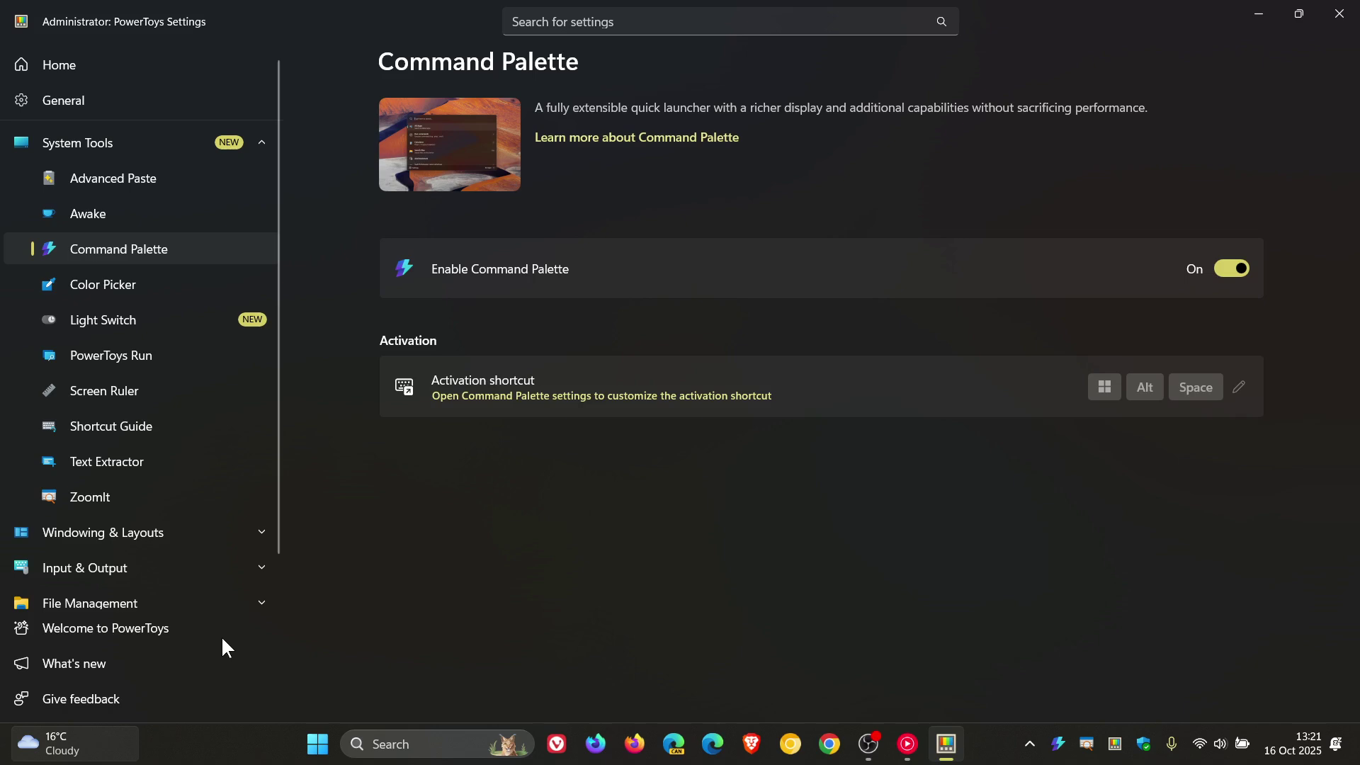
Step: Open Peek under File Management and switch its activation method to Custom shortcut, then back to Spacebar
click(146, 602)
scroll(125, 478, down, 4)
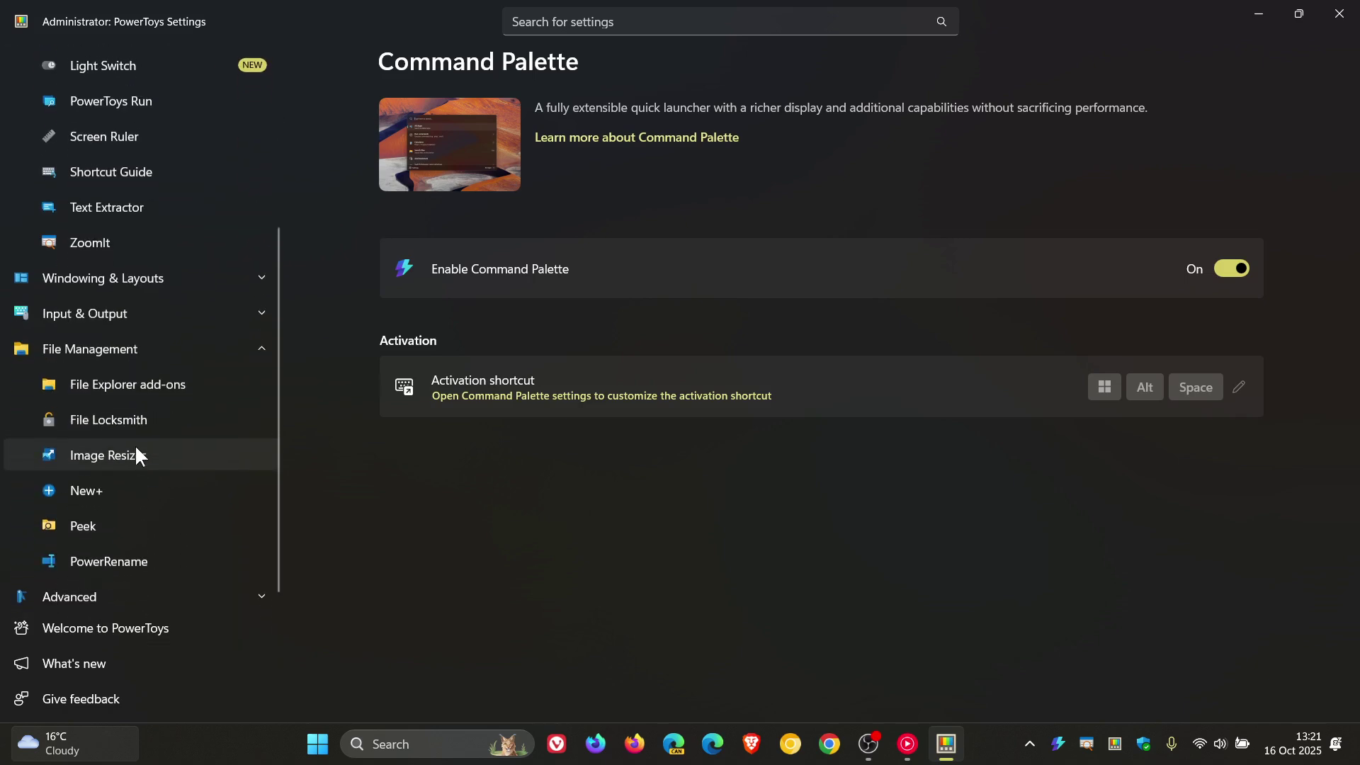
click(133, 521)
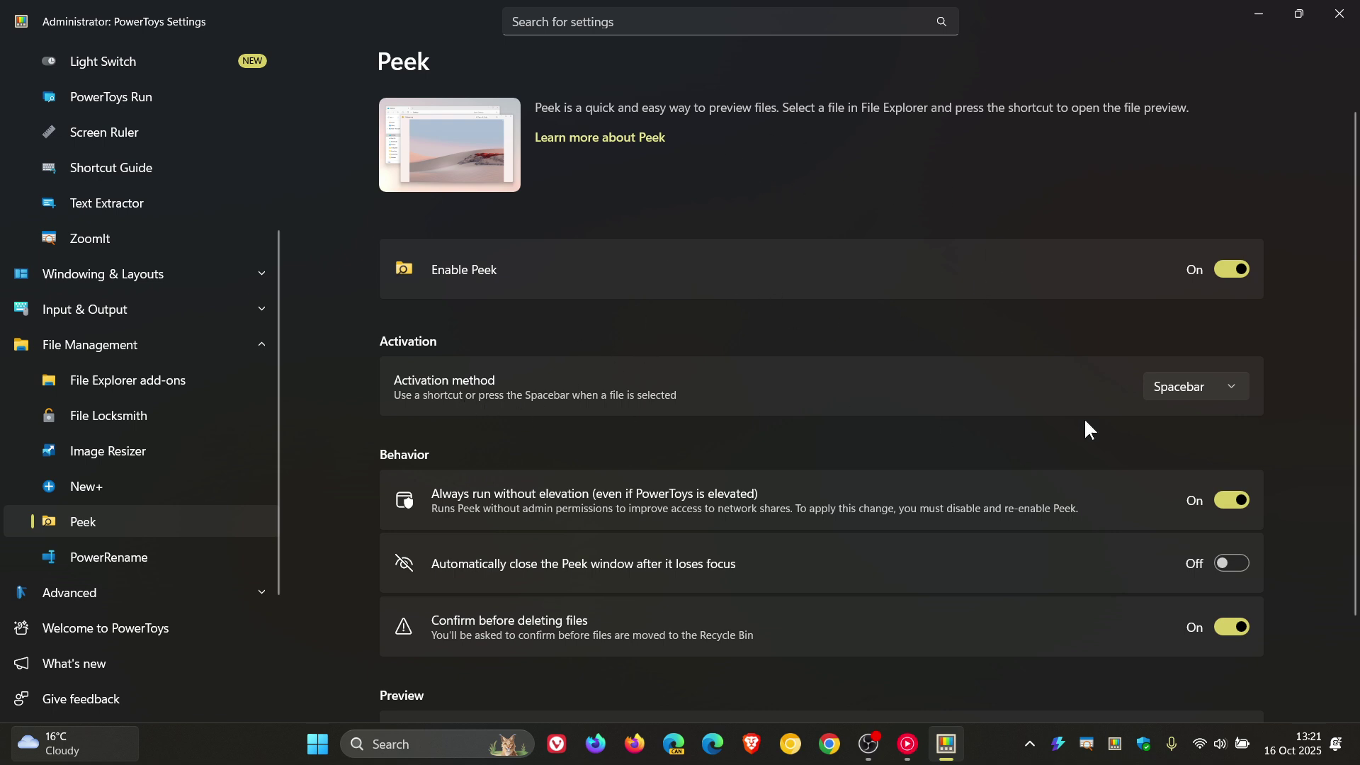
click(1185, 388)
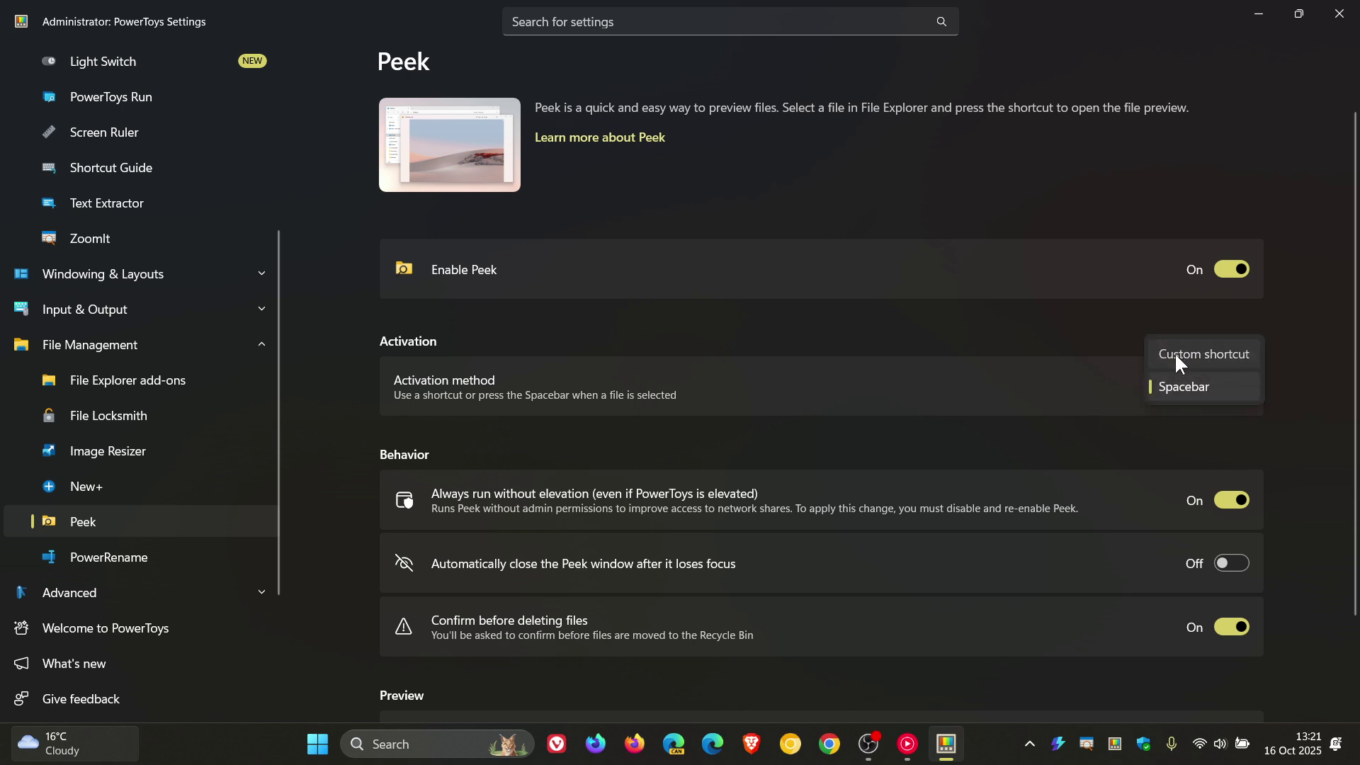
click(1176, 356)
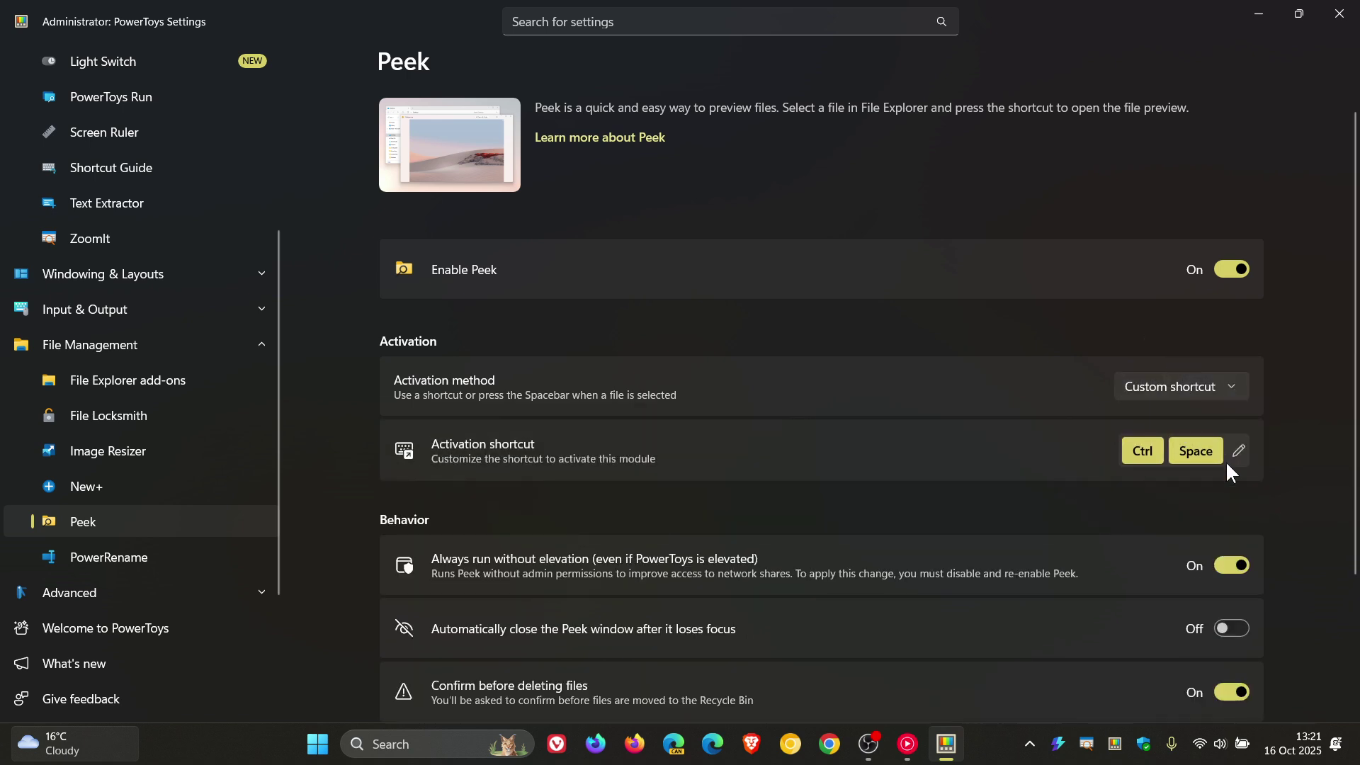
click(1185, 388)
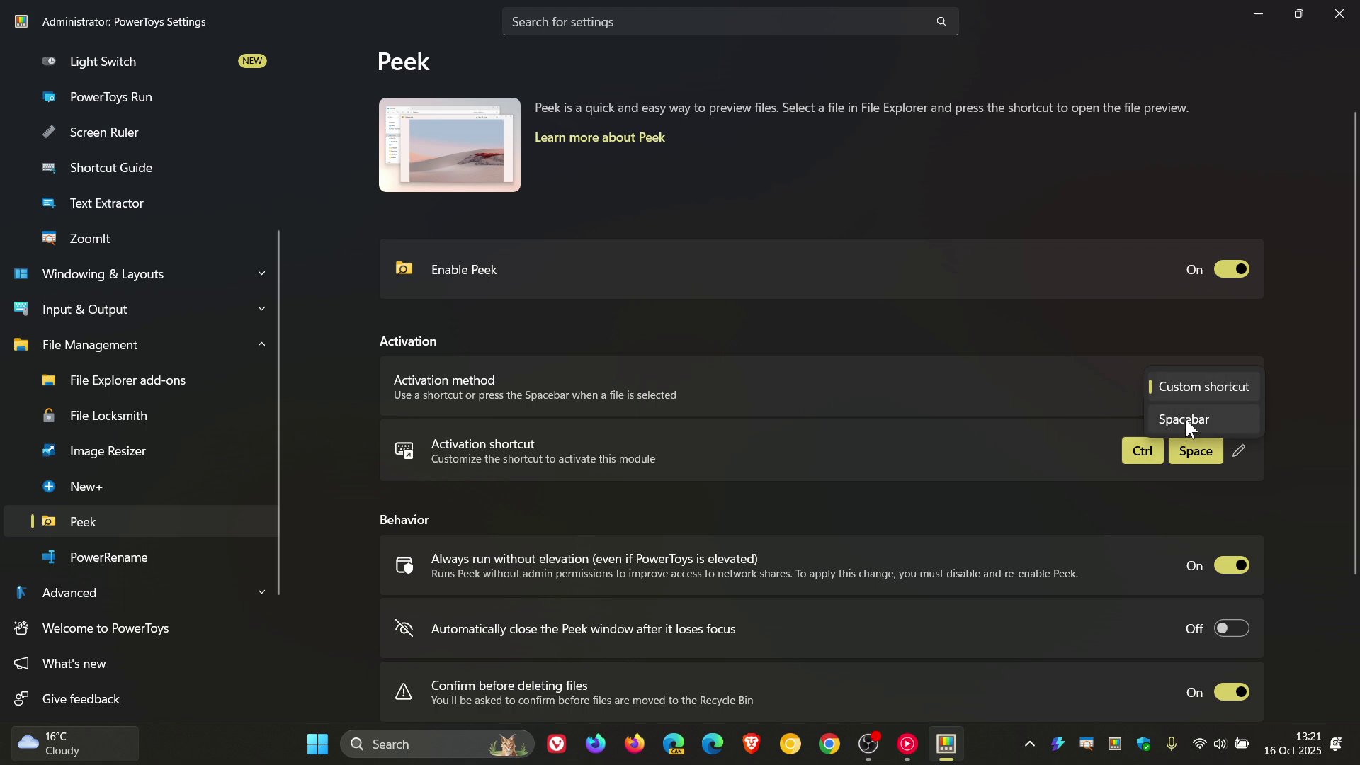
click(1186, 419)
key(super)
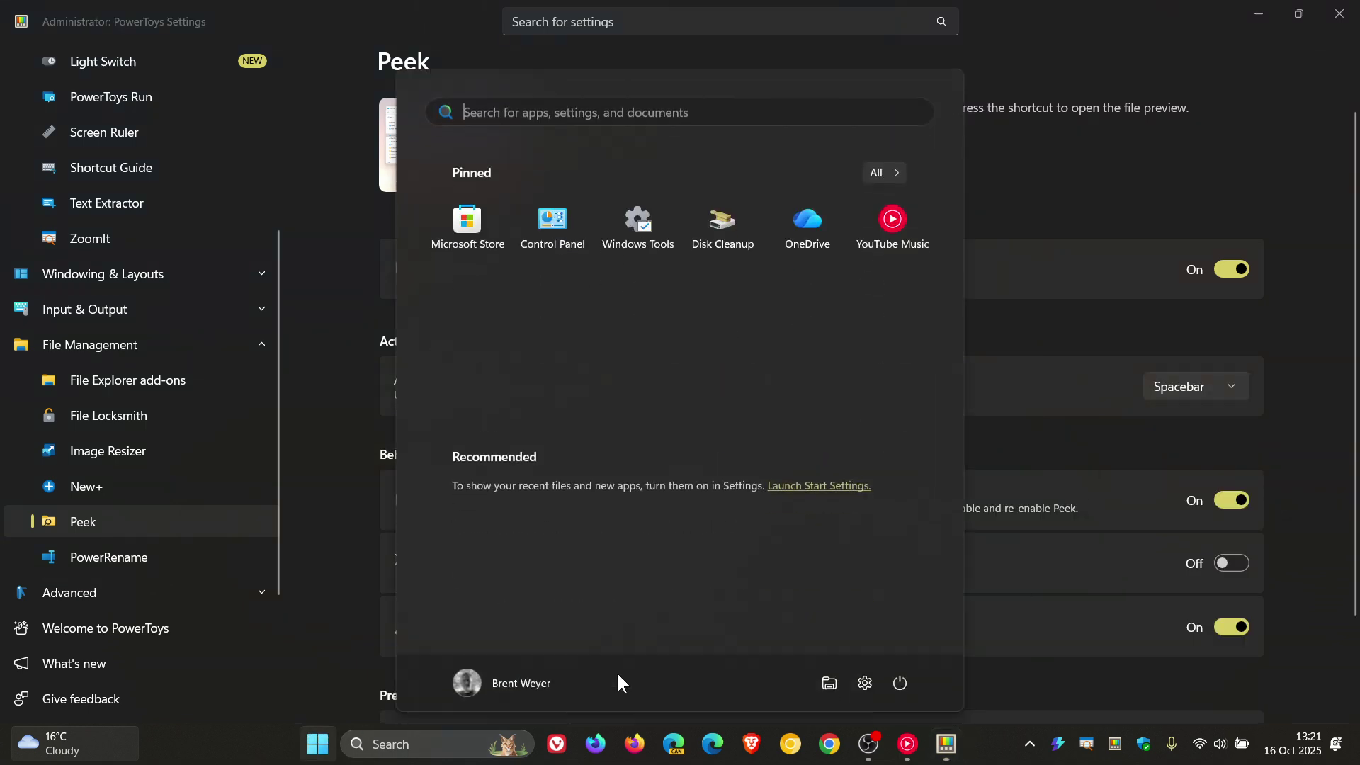
Step: Preview the 117 image from Pictures > Thumbnails with Peek, then close Peek and File Explorer
key(super)
key(super+e)
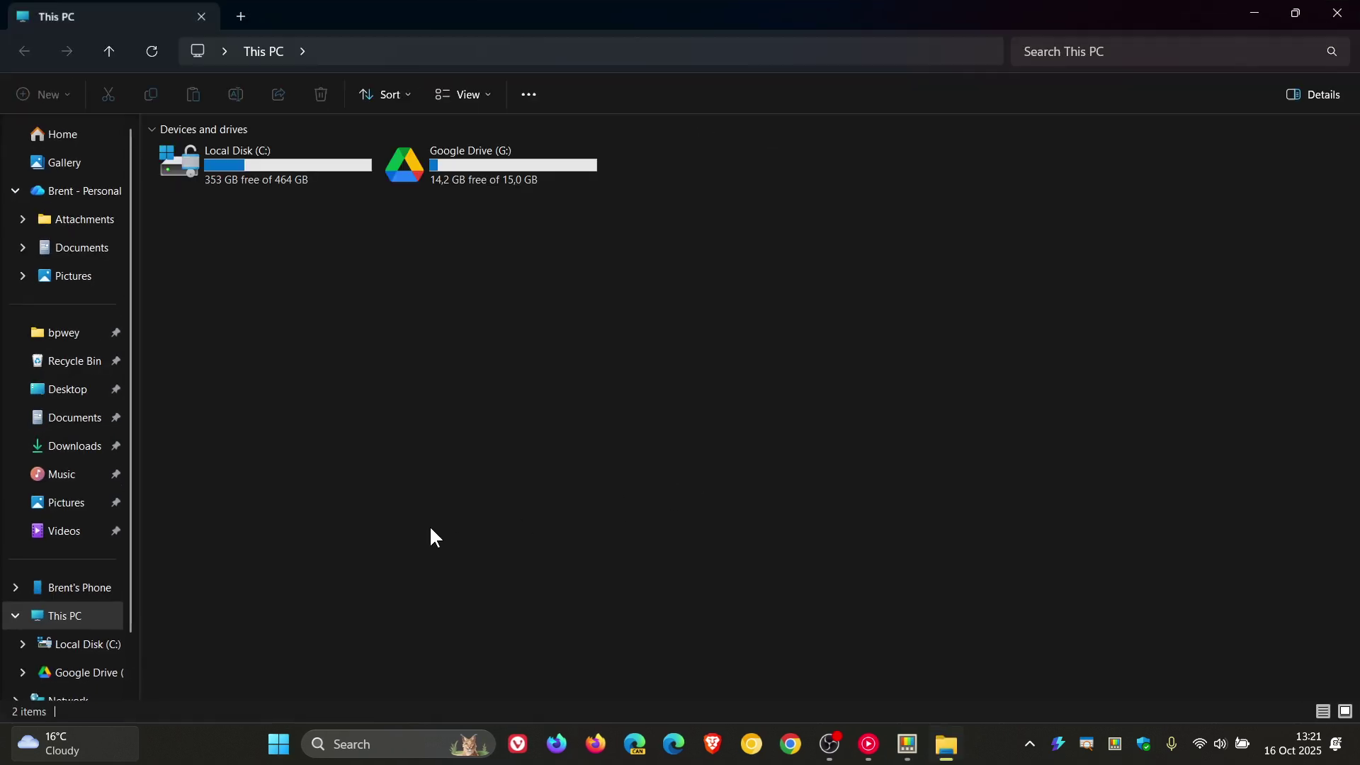
click(58, 282)
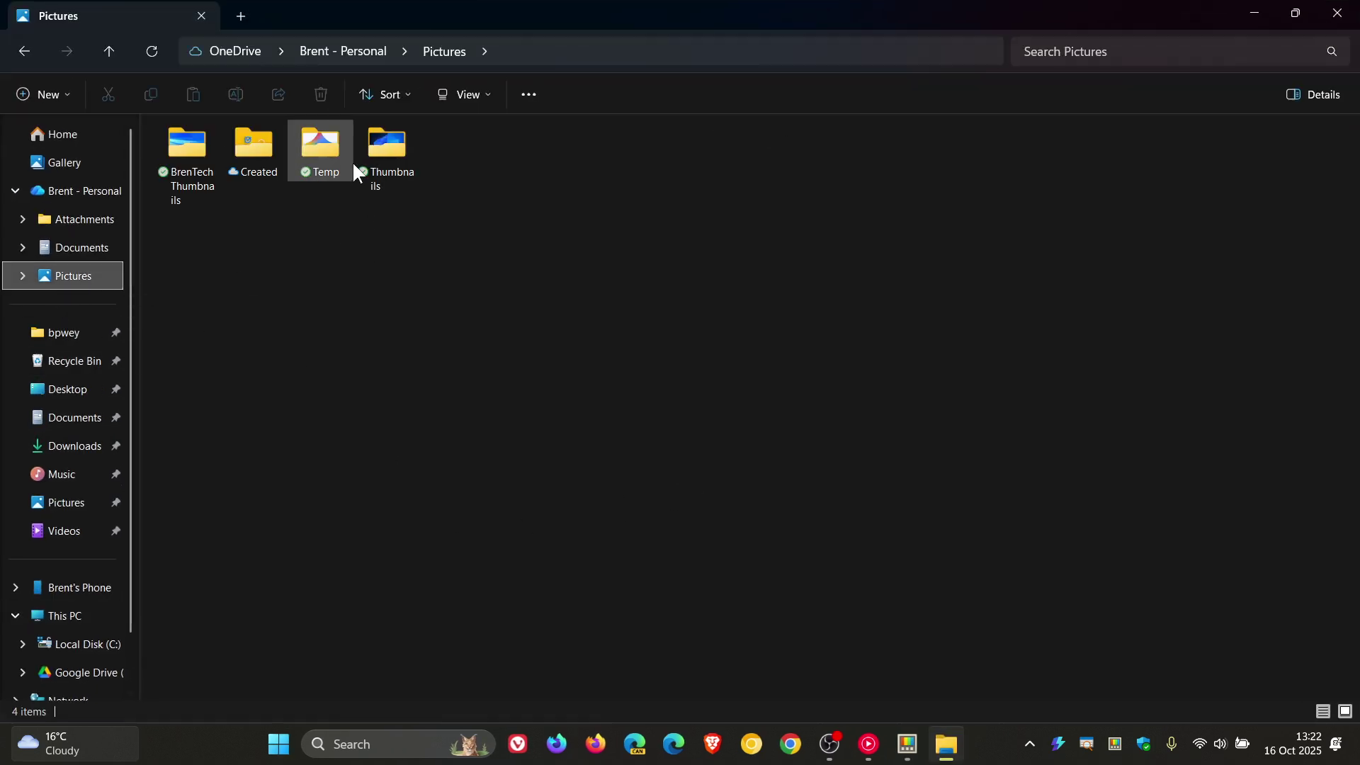
double_click(390, 154)
click(416, 283)
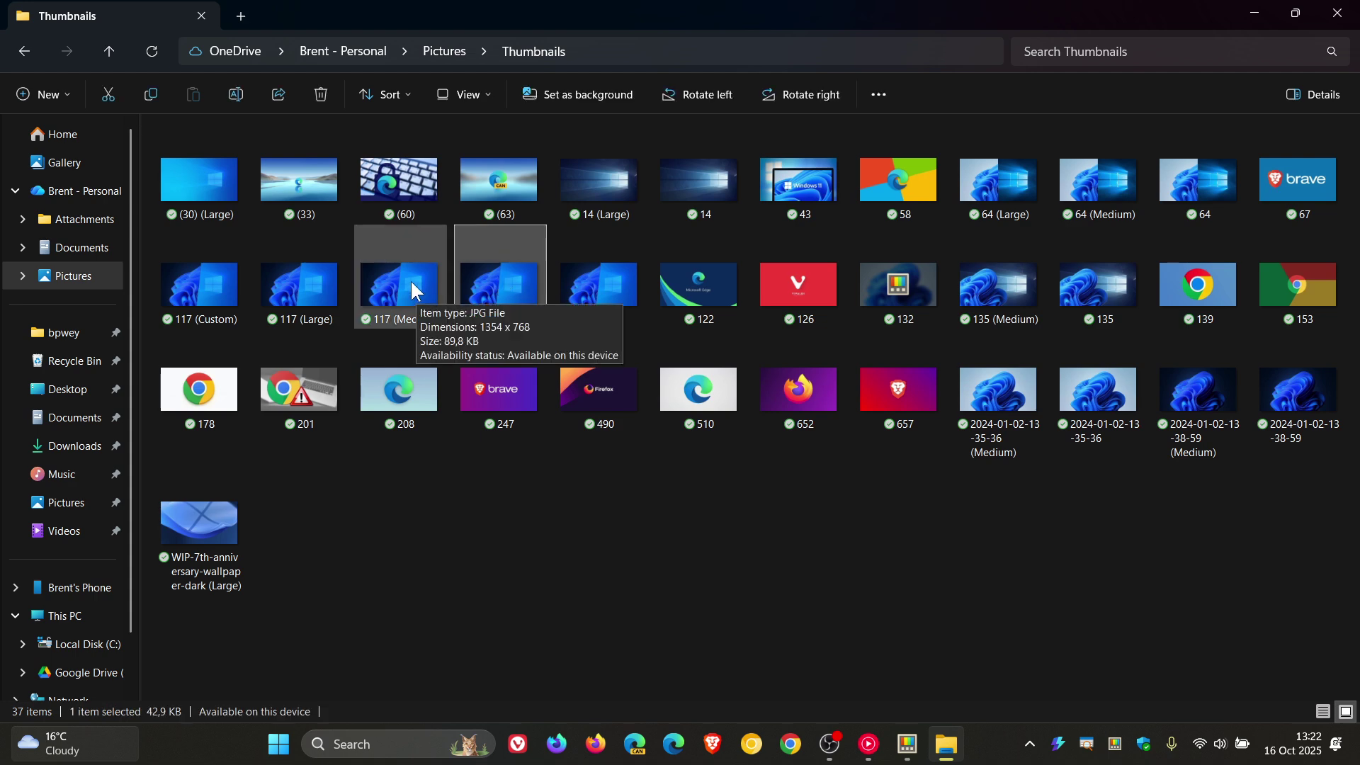
key(ctrl+space)
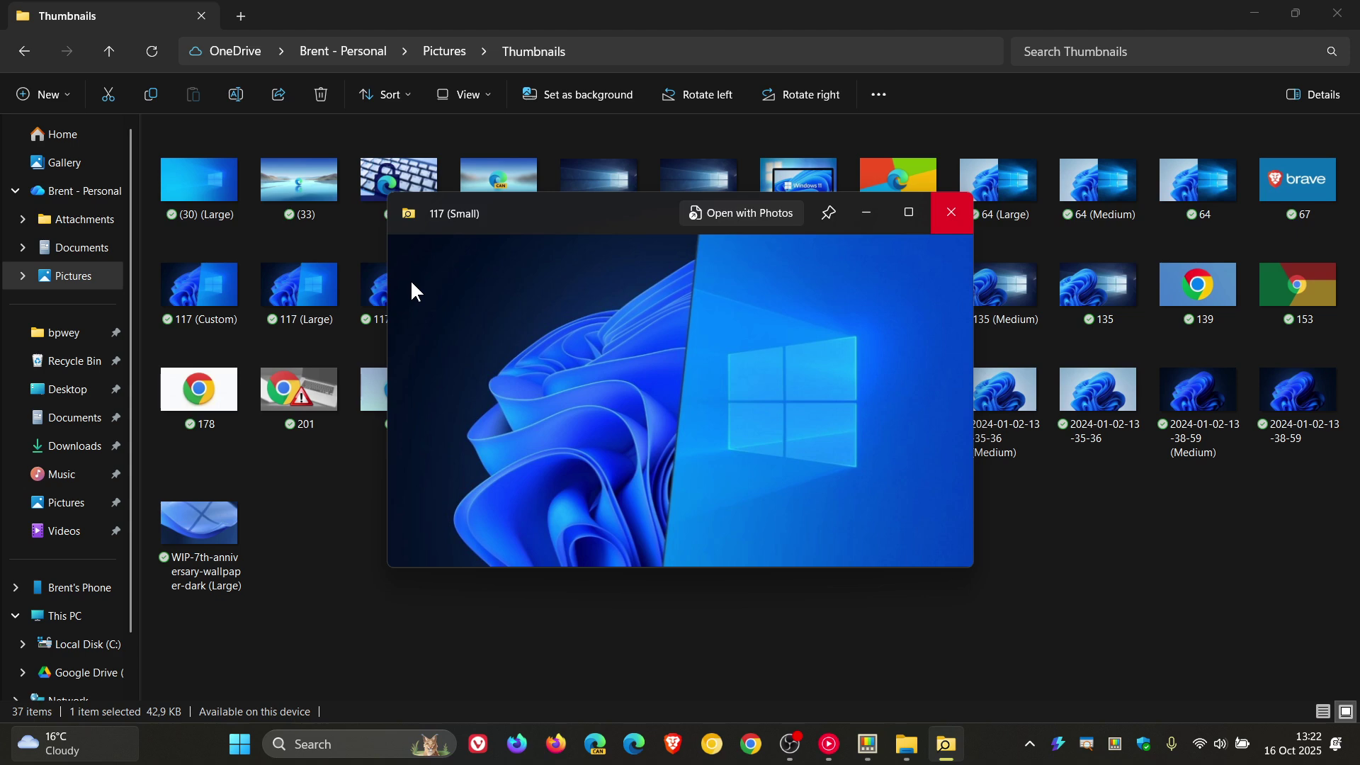
click(952, 225)
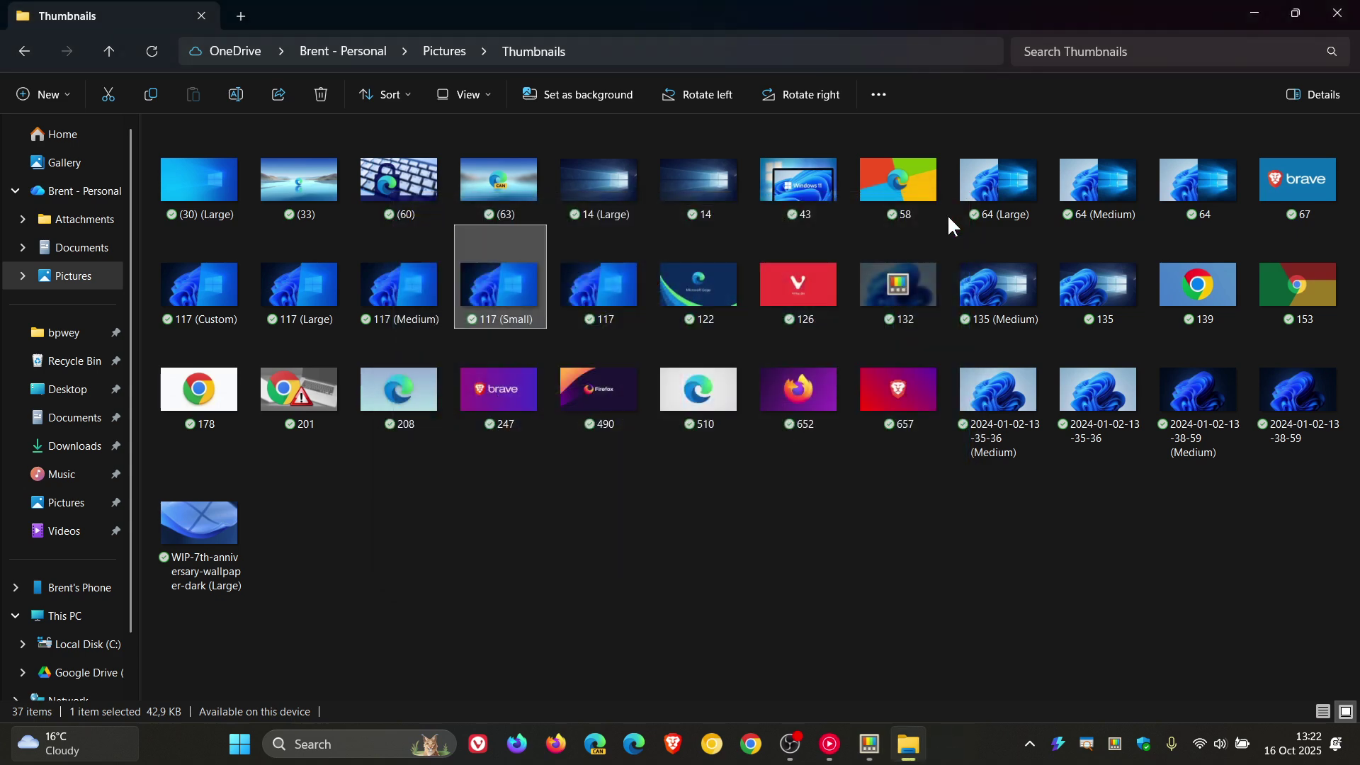
click(1350, 19)
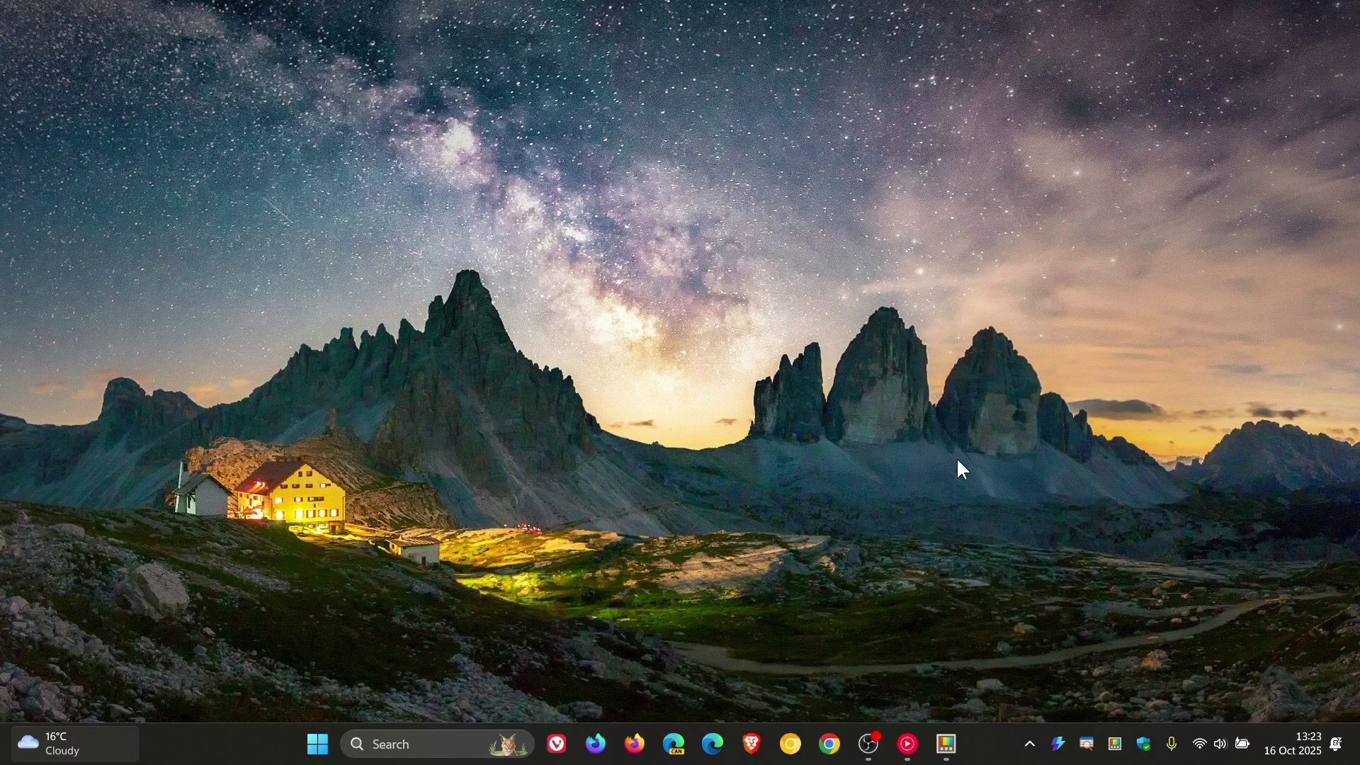
Step: Open Mouse utilities under Input & Output and expand Find My Mouse's Appearance & behavior options
click(953, 749)
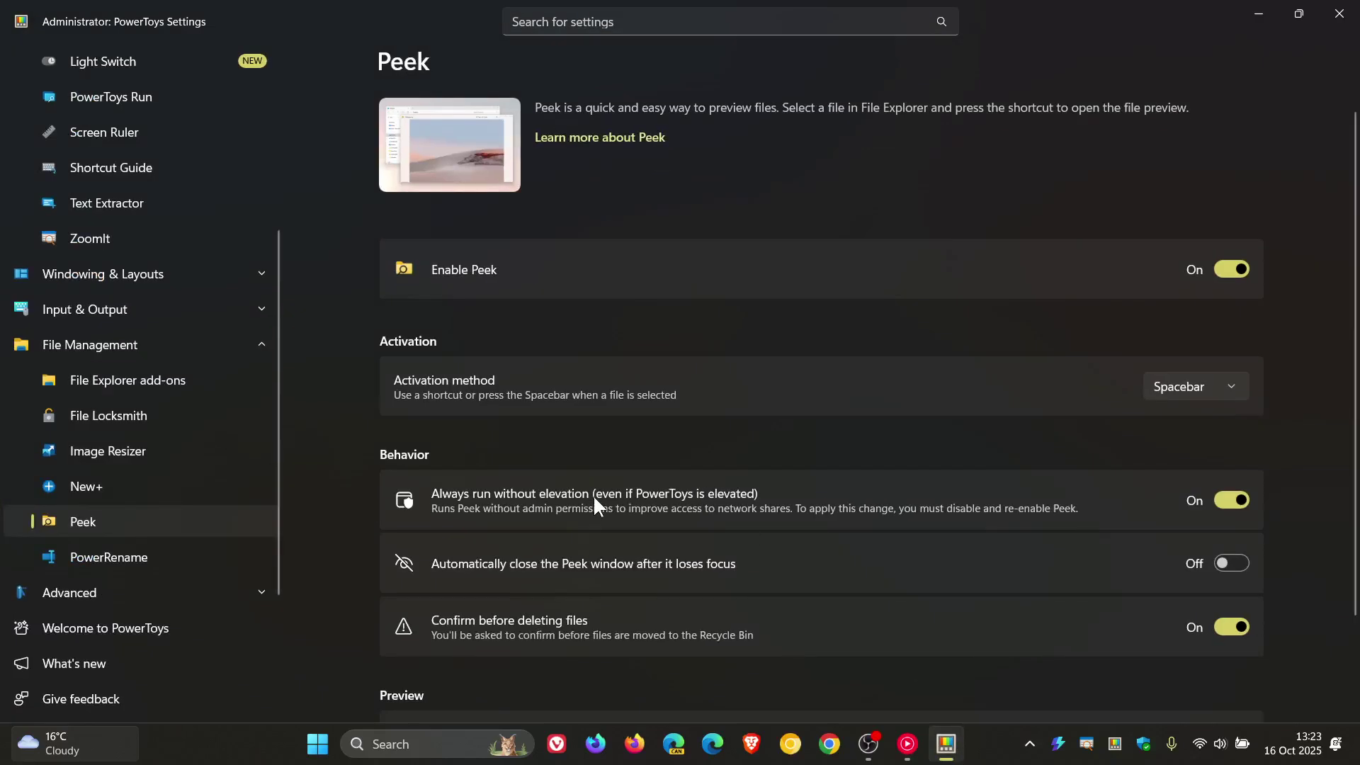
click(117, 310)
click(129, 382)
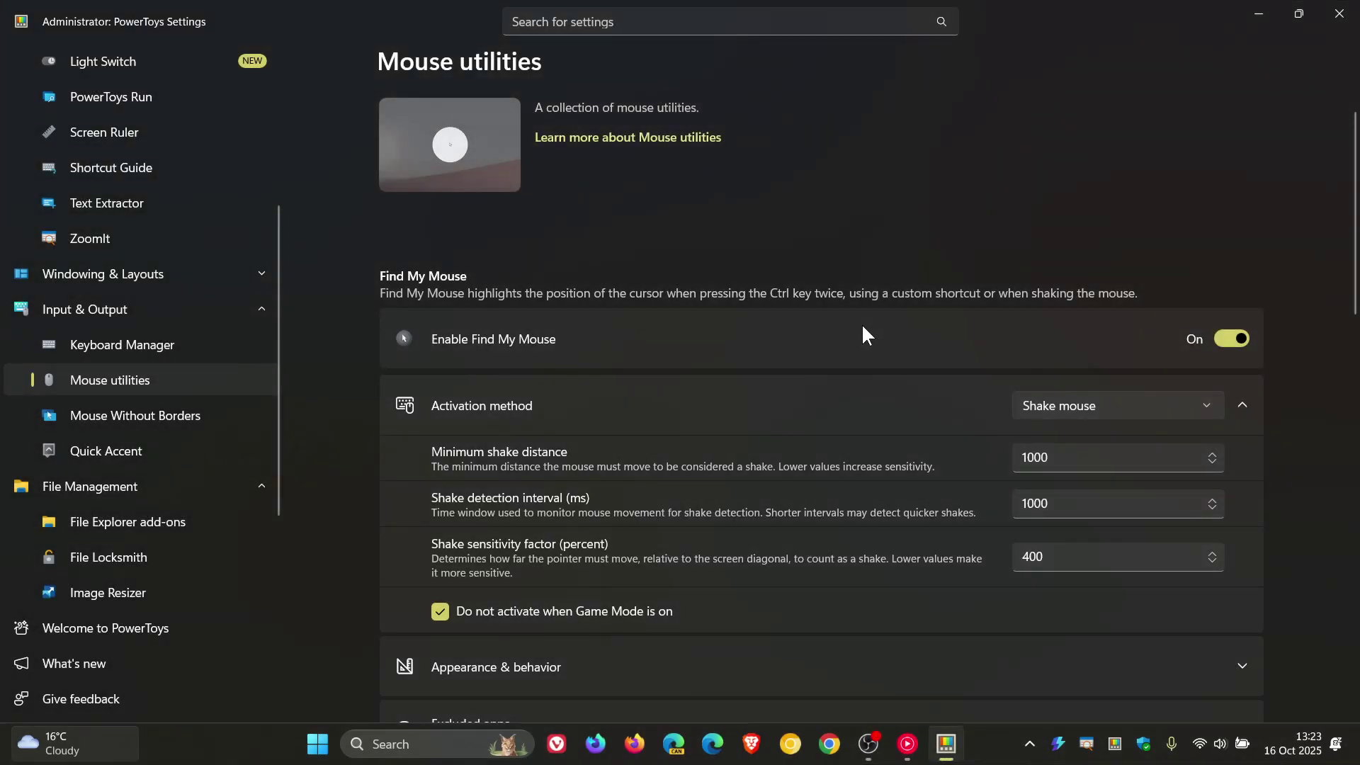
scroll(863, 327, down, 4)
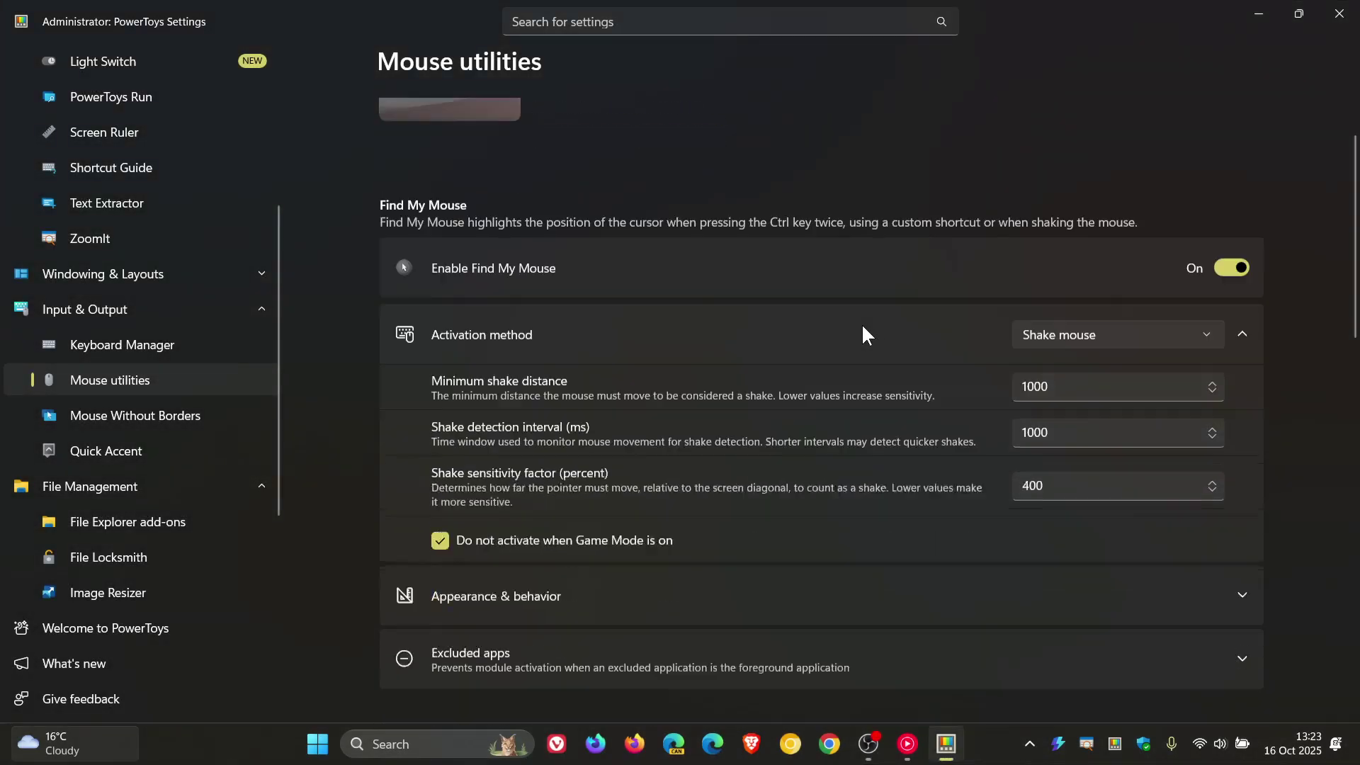
click(833, 386)
scroll(810, 435, down, 3)
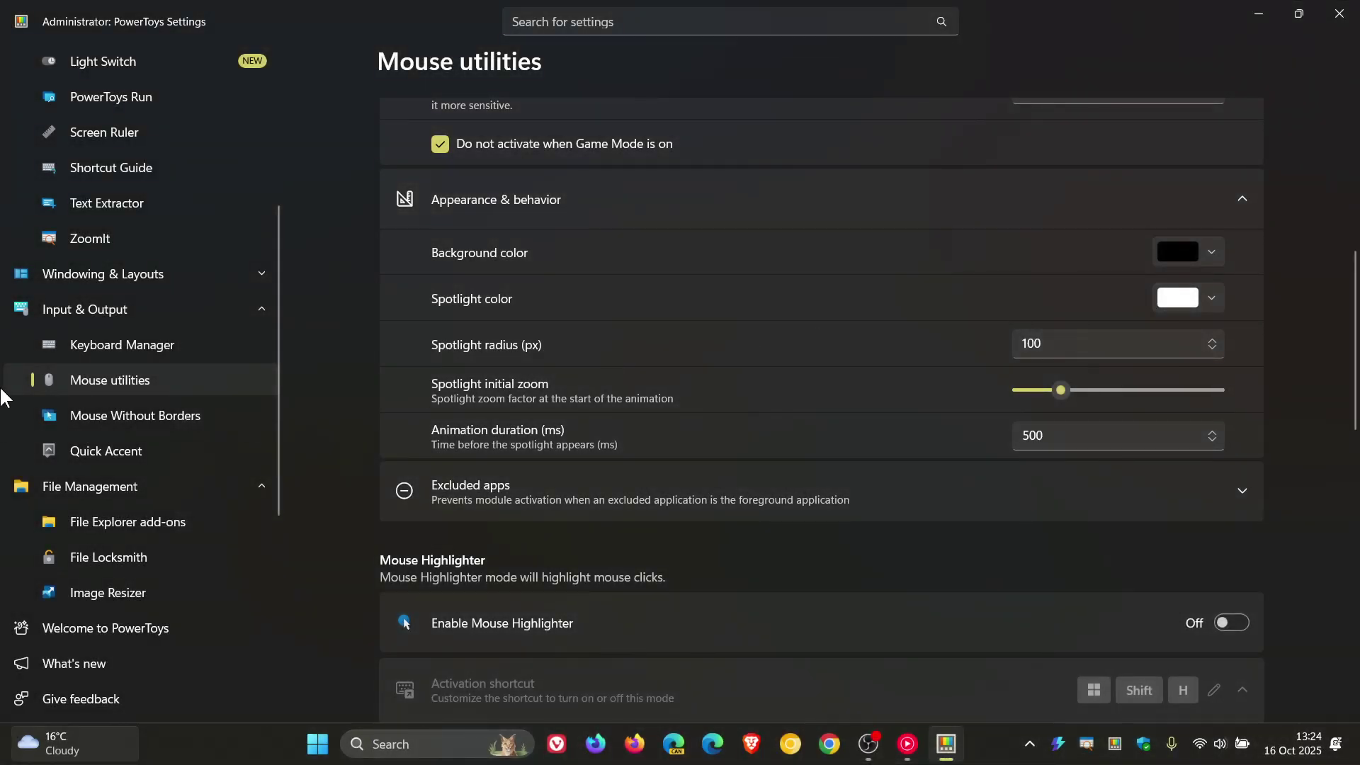
Step: Return to the Home page and open the Shortcut conflicts card, which reports no conflicts
scroll(85, 255, up, 5)
scroll(97, 80, up, 2)
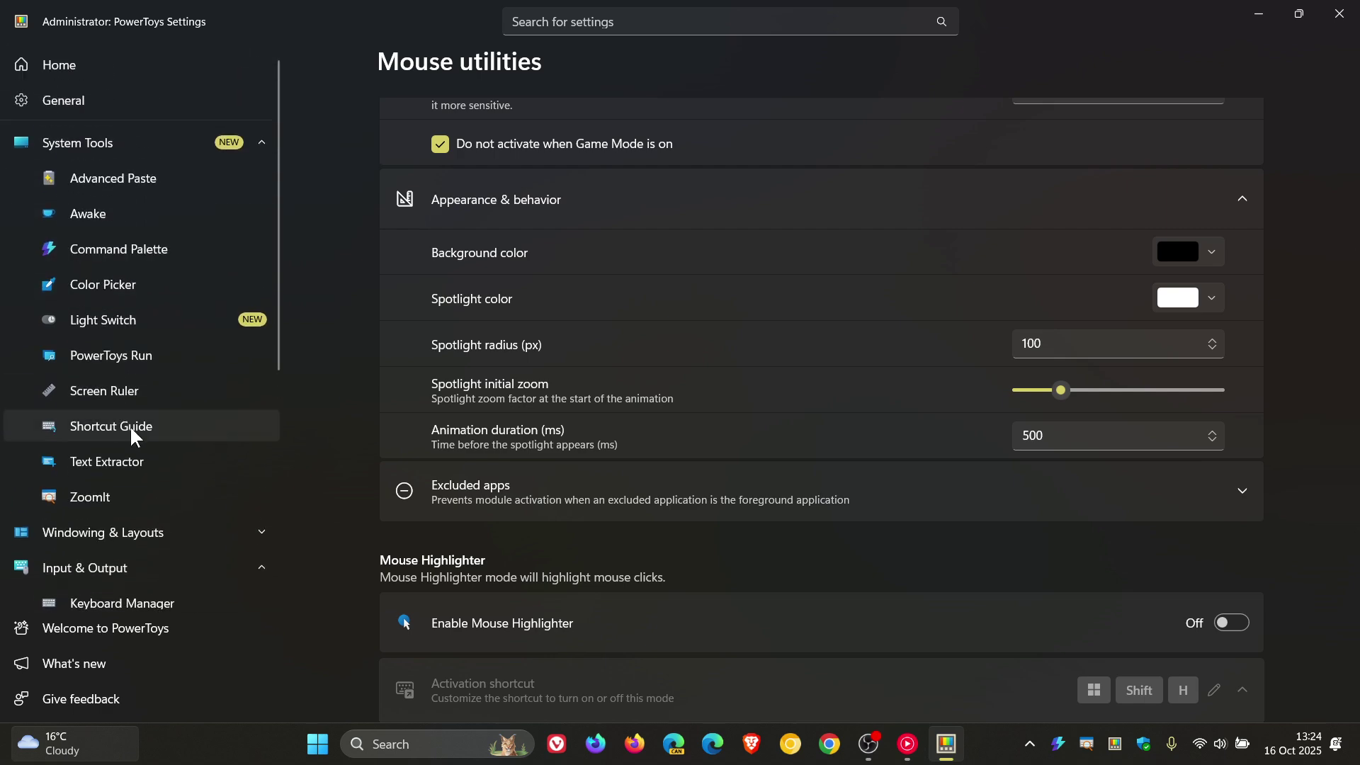
click(108, 63)
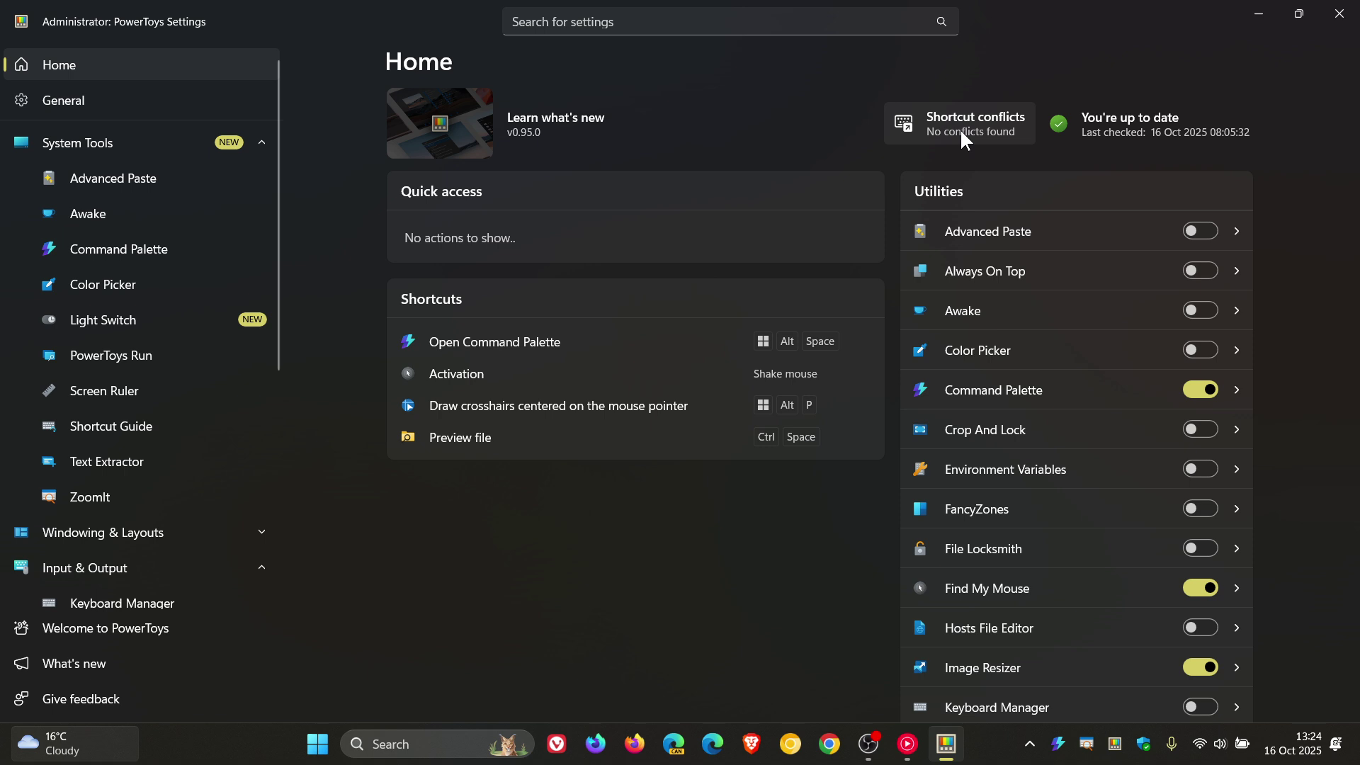
click(995, 122)
Step: On Mouse utilities, scroll to Mouse Pointer Crosshairs and toggle the crosshairs on and off with Win+Alt+P
scroll(141, 528, down, 3)
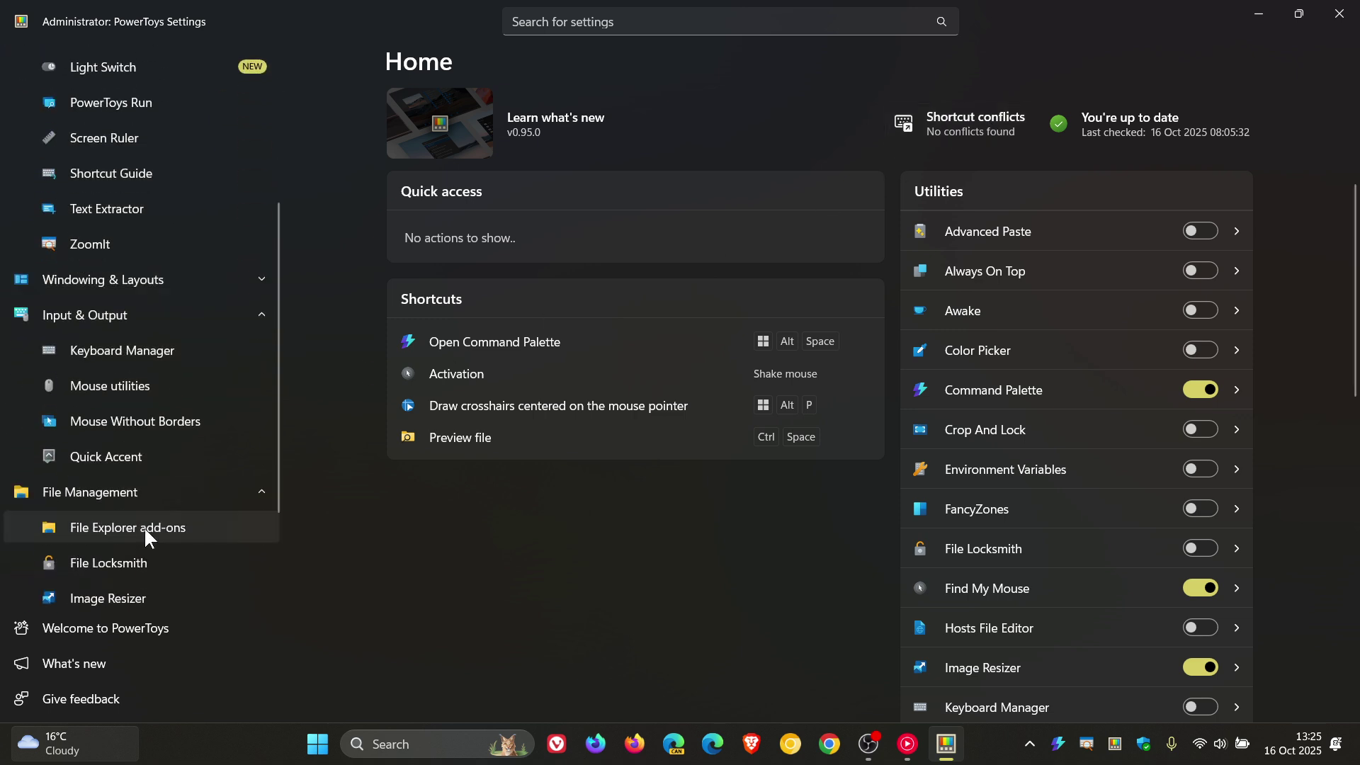
click(129, 391)
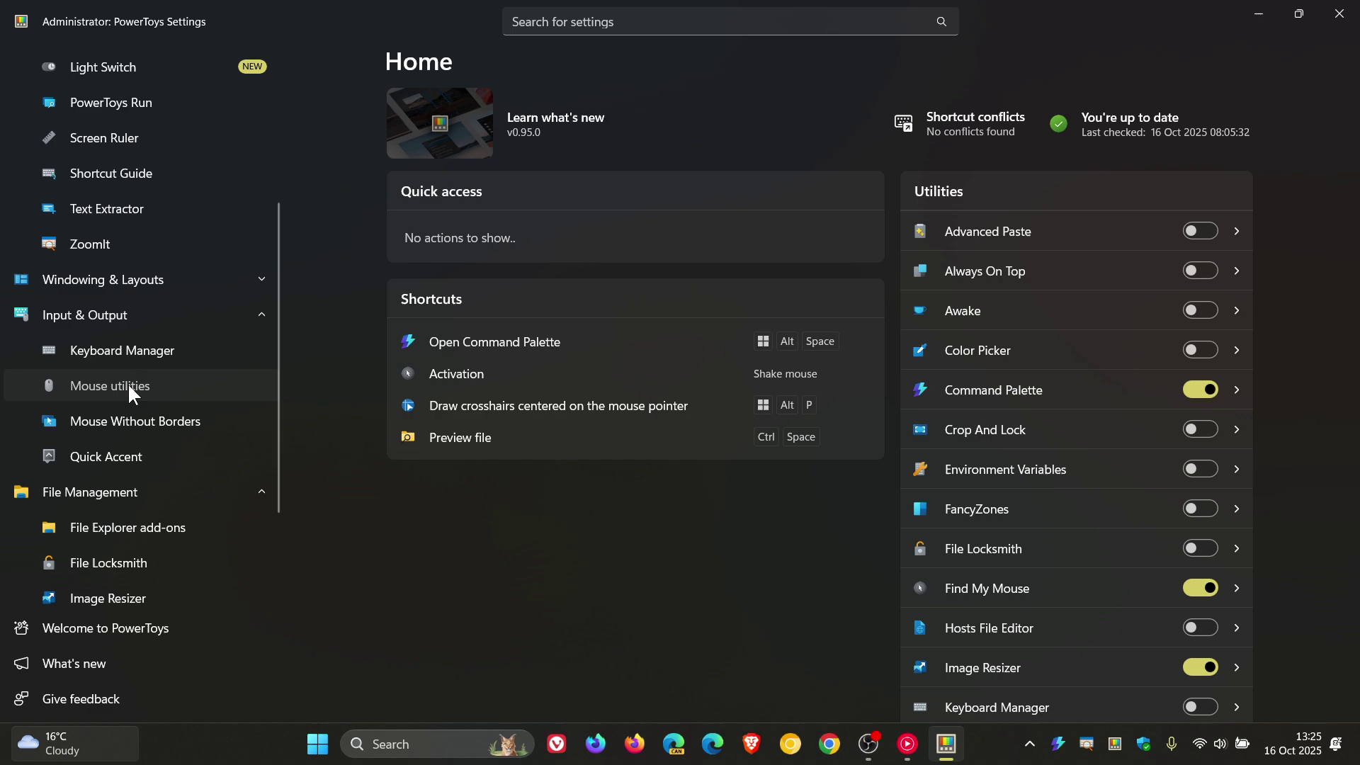
scroll(933, 269, down, 6)
scroll(932, 267, down, 8)
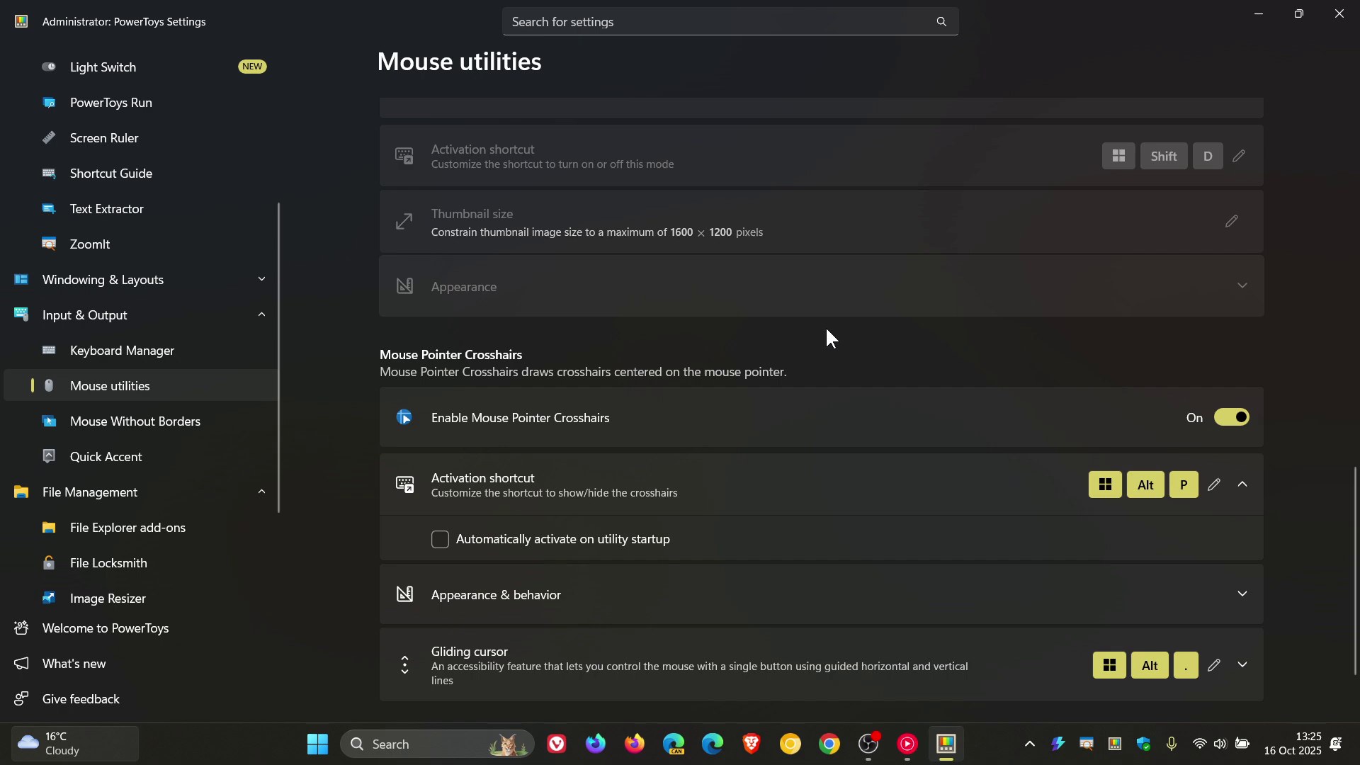
key(super+alt+p)
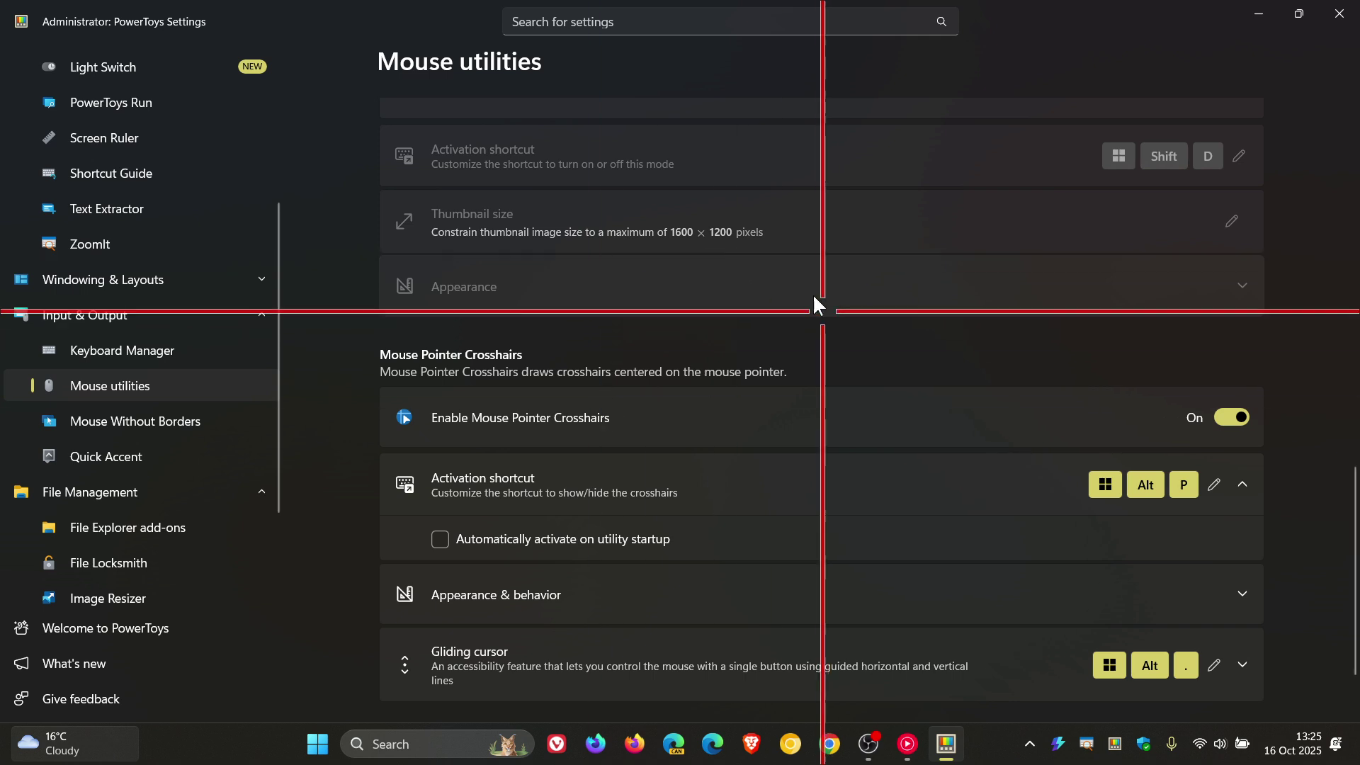
scroll(800, 300, down, 1)
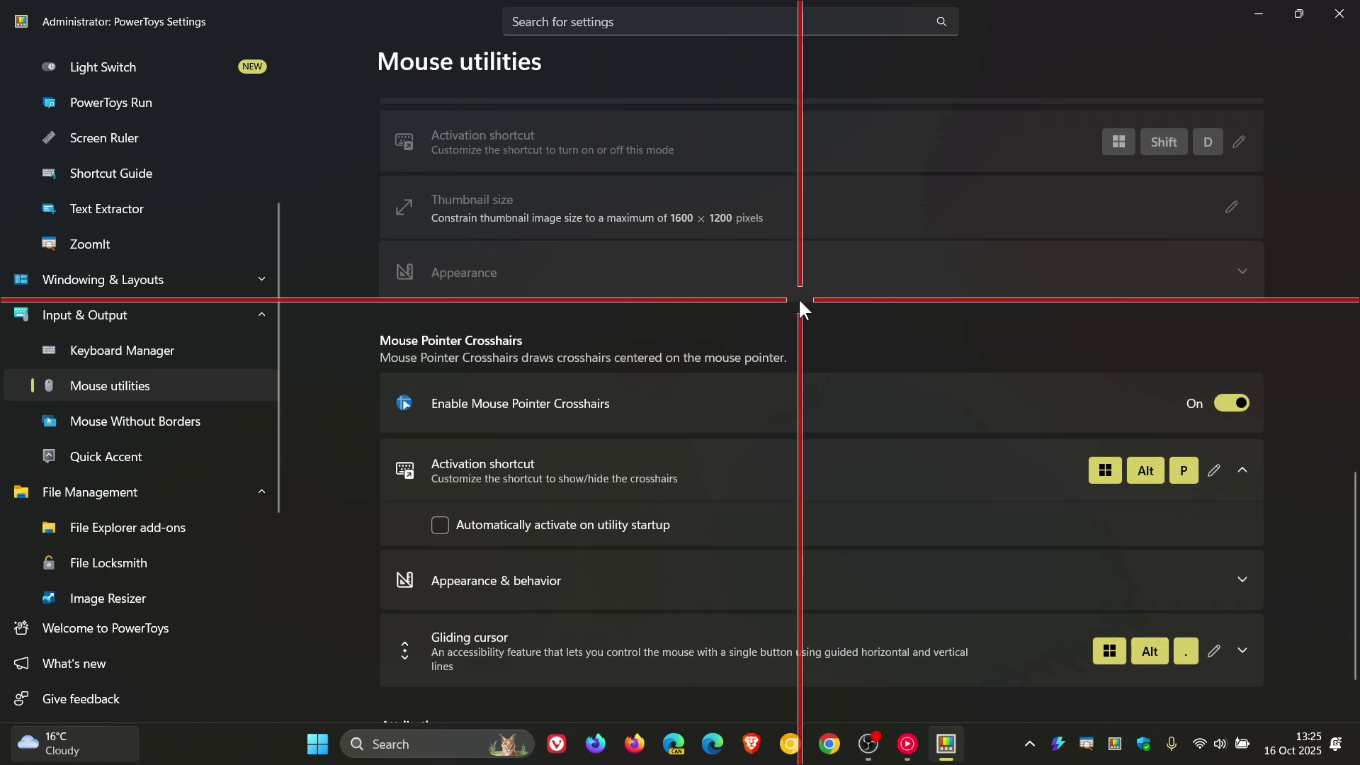
key(super+alt+p)
Step: Set the Mouse Pointer Crosshairs orientation to Horizontal only under Appearance & behavior
click(790, 584)
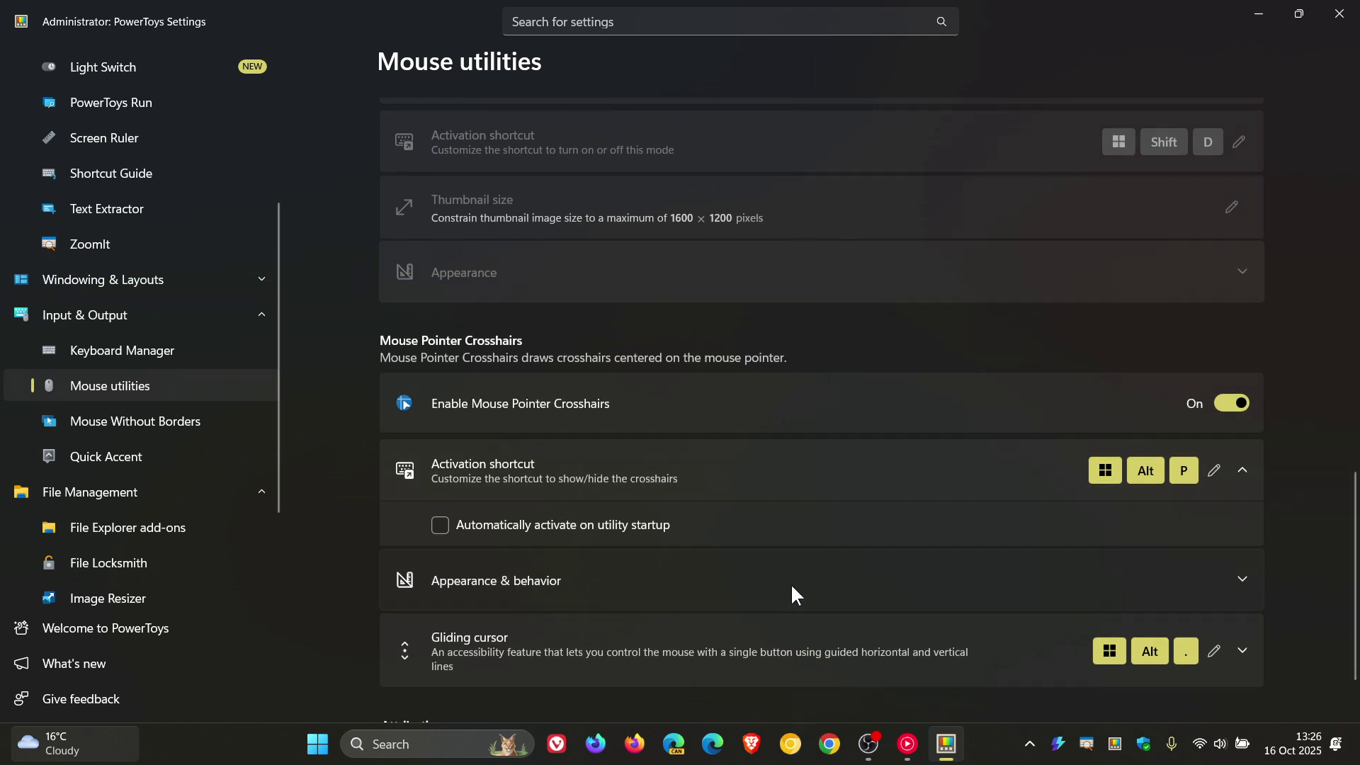
scroll(847, 470, down, 4)
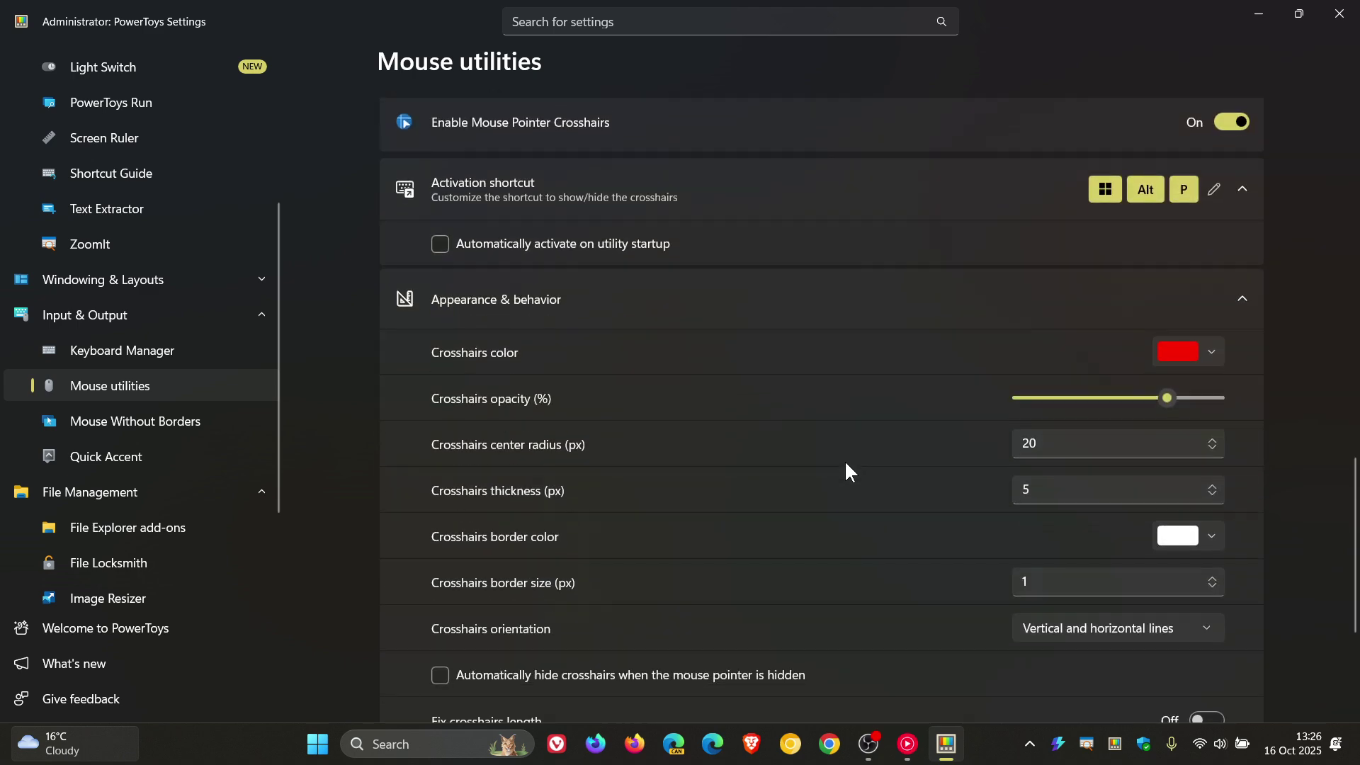
scroll(1019, 615, down, 1)
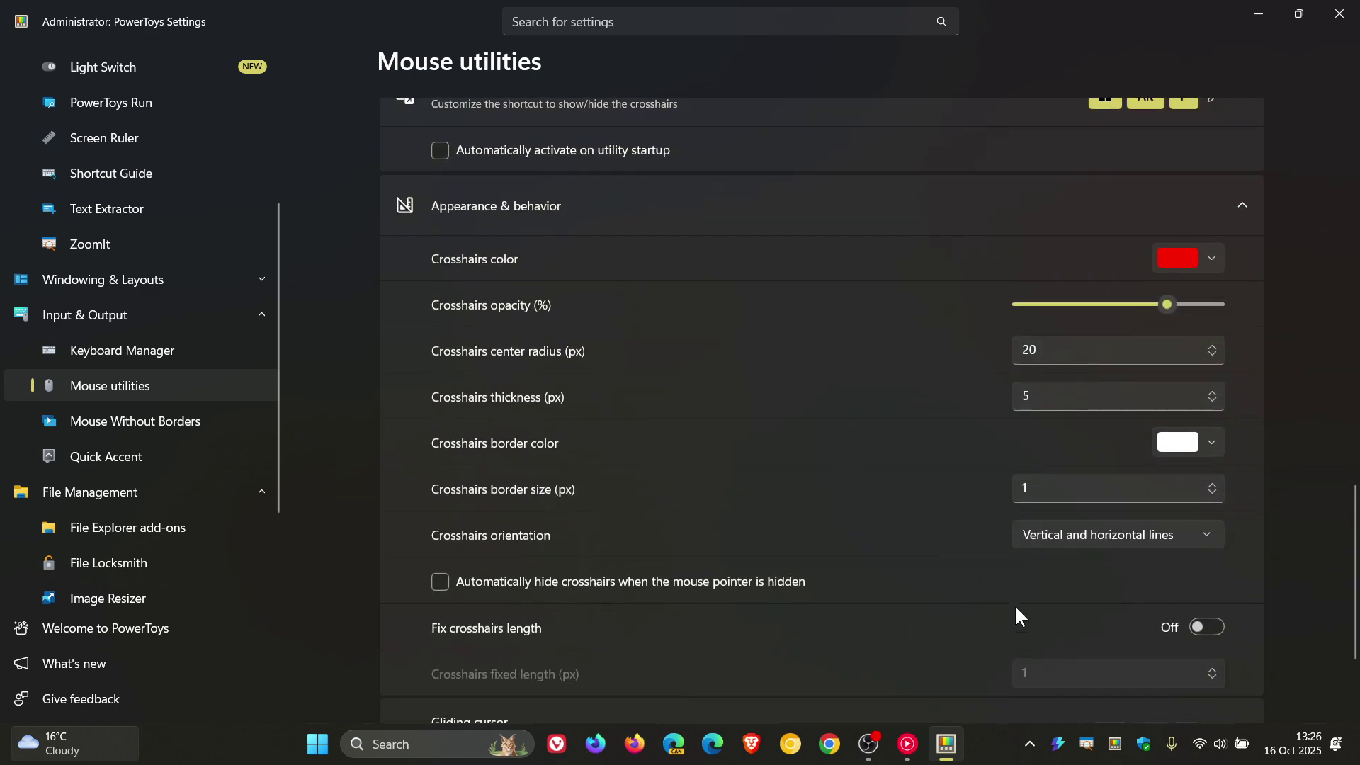
click(1094, 548)
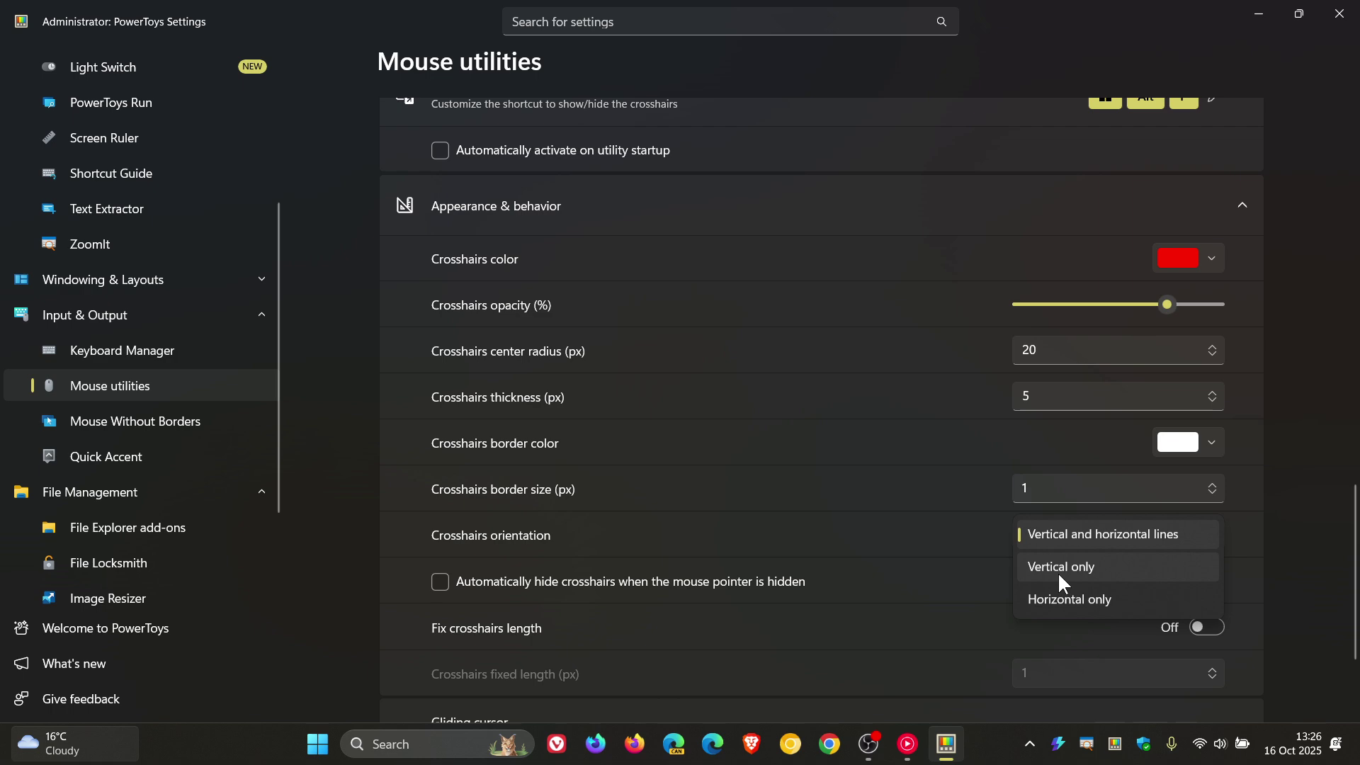
click(1069, 601)
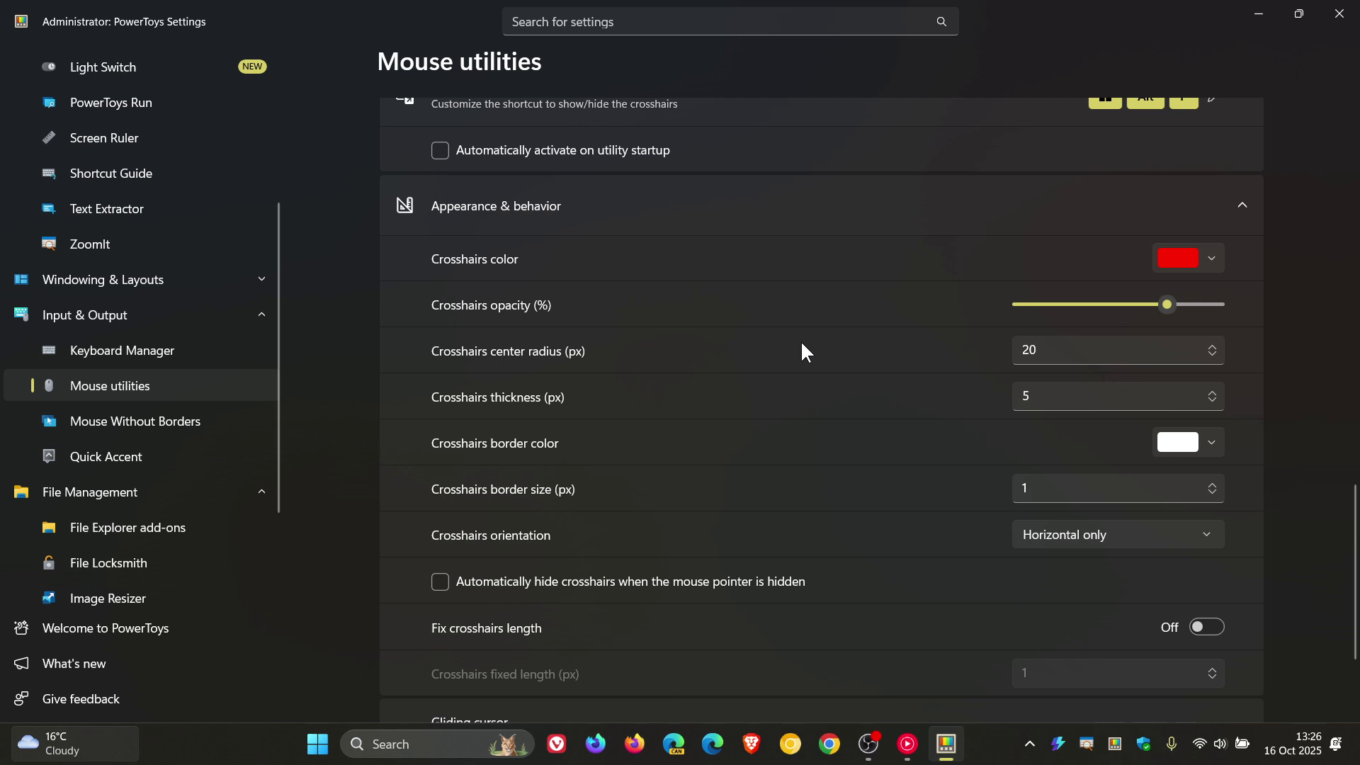
Step: Toggle the crosshairs on and off with Win+Alt+P to test horizontal-only mode
key(super+alt+p)
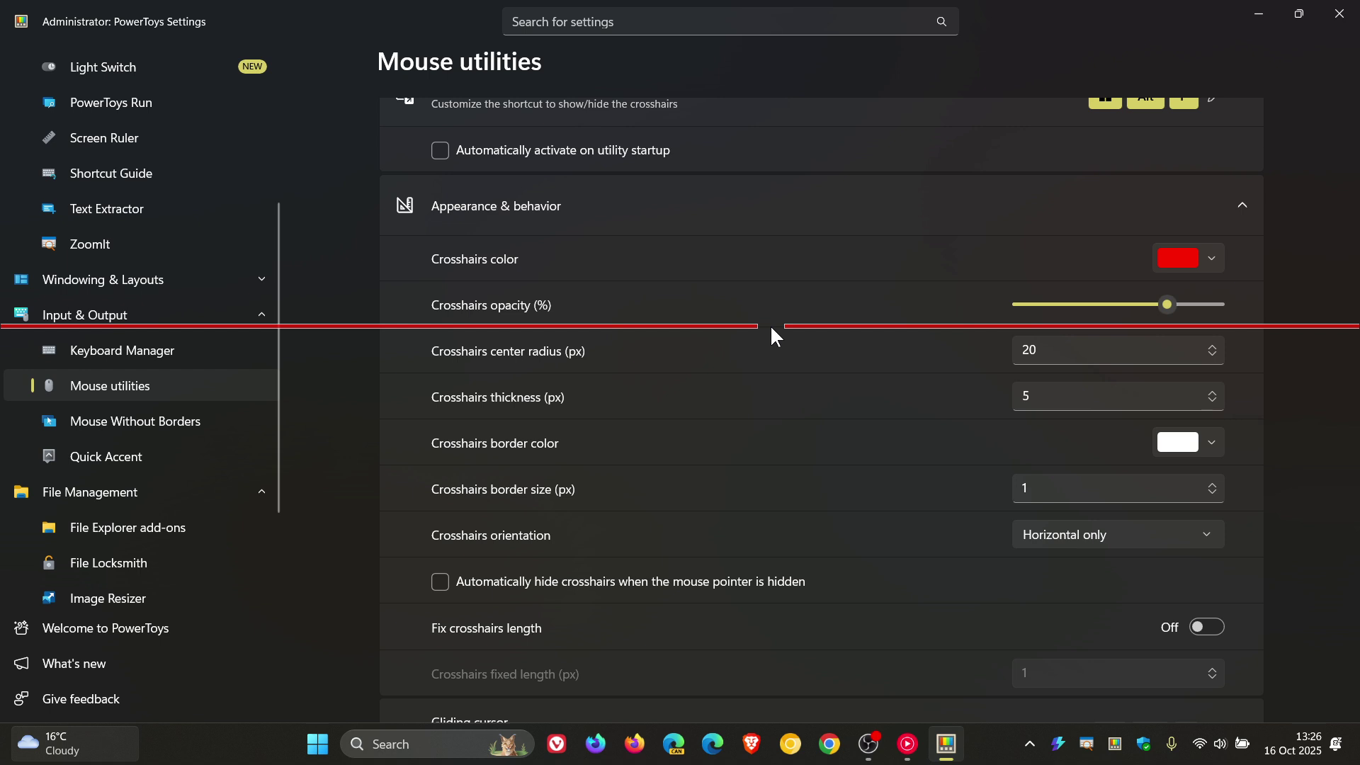
key(super+alt+p)
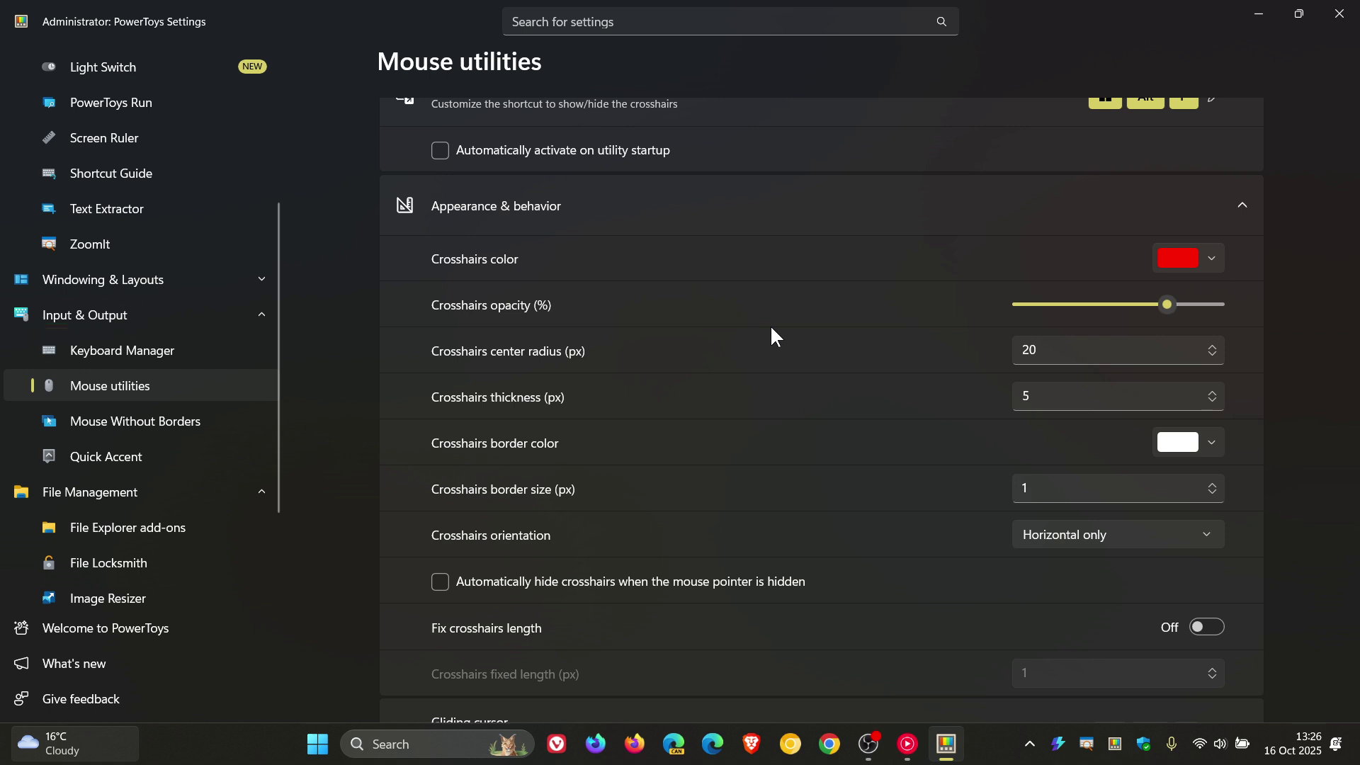
scroll(772, 330, down, 3)
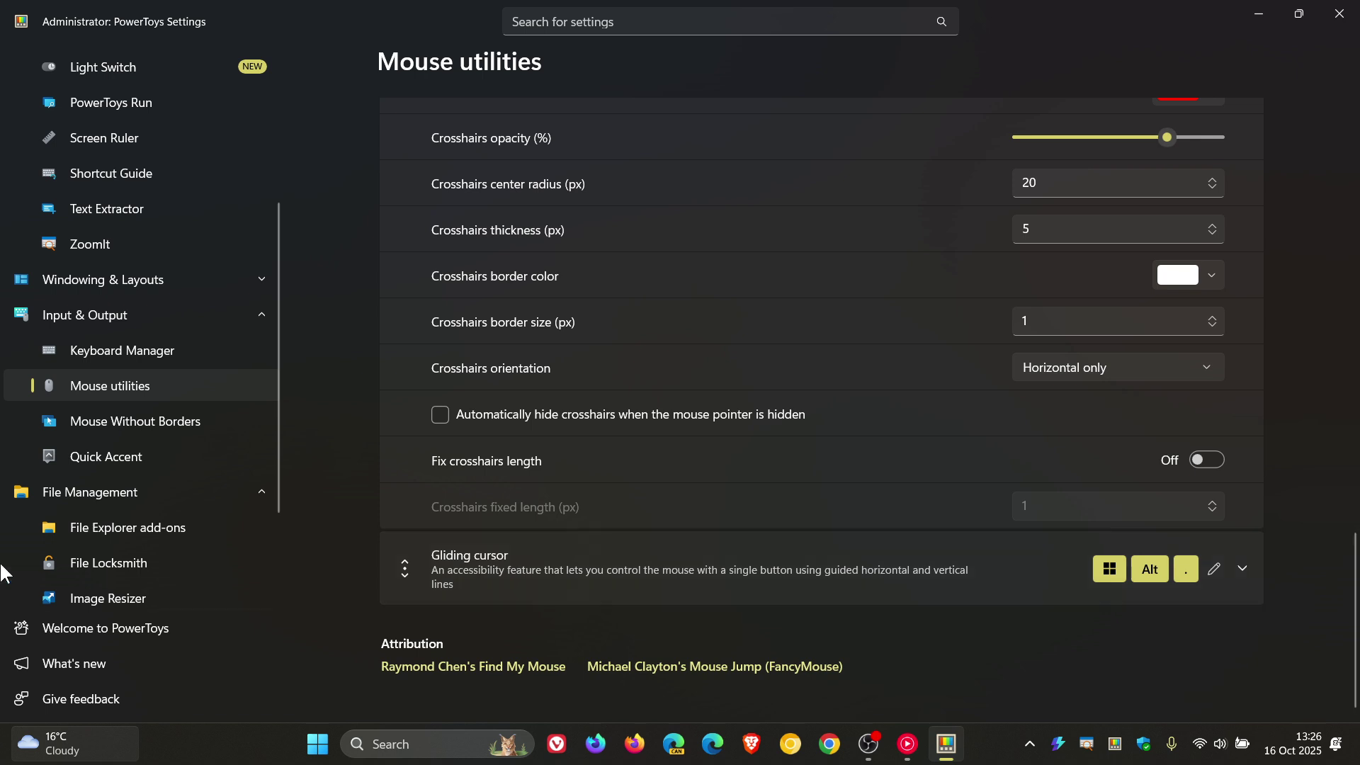
Step: Glance at the Quick Accent, ZoomIt, General and Home pages, then minimize PowerToys Settings
click(92, 457)
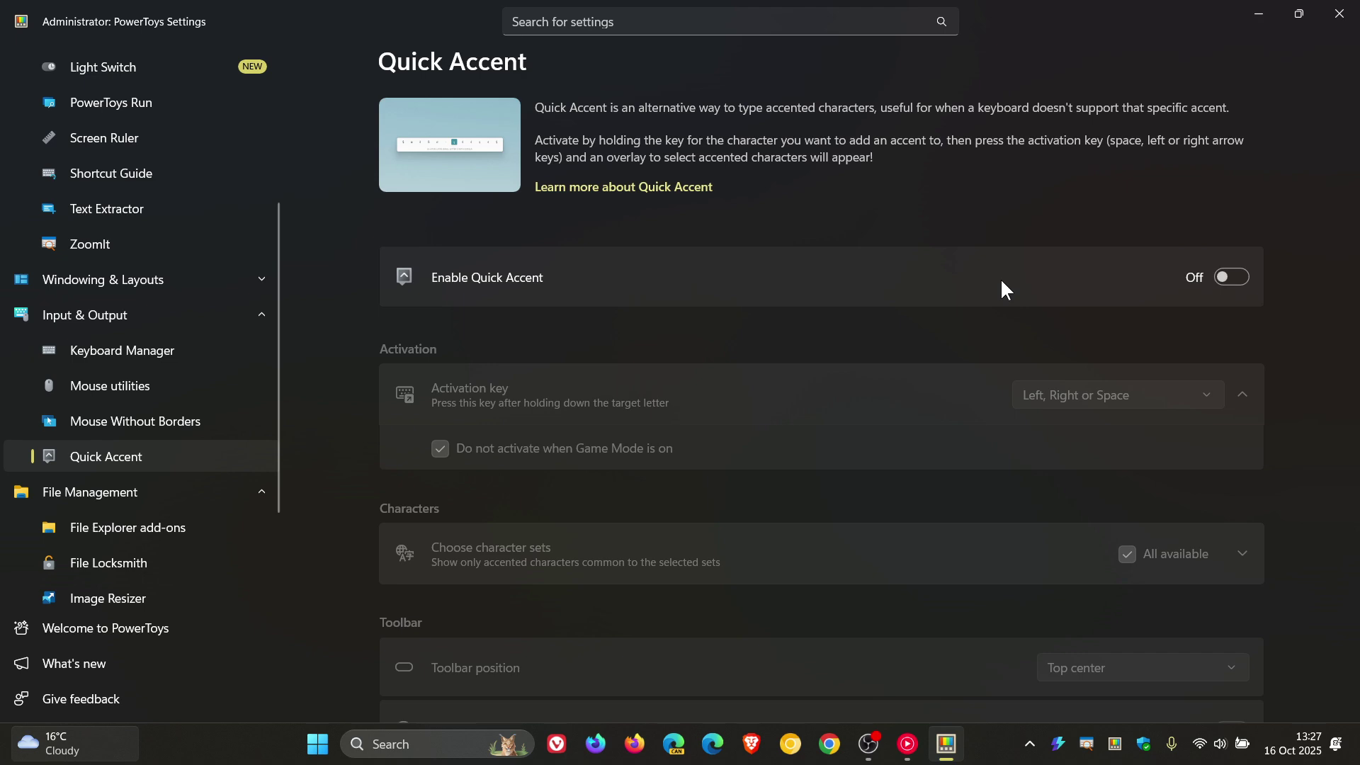
click(109, 243)
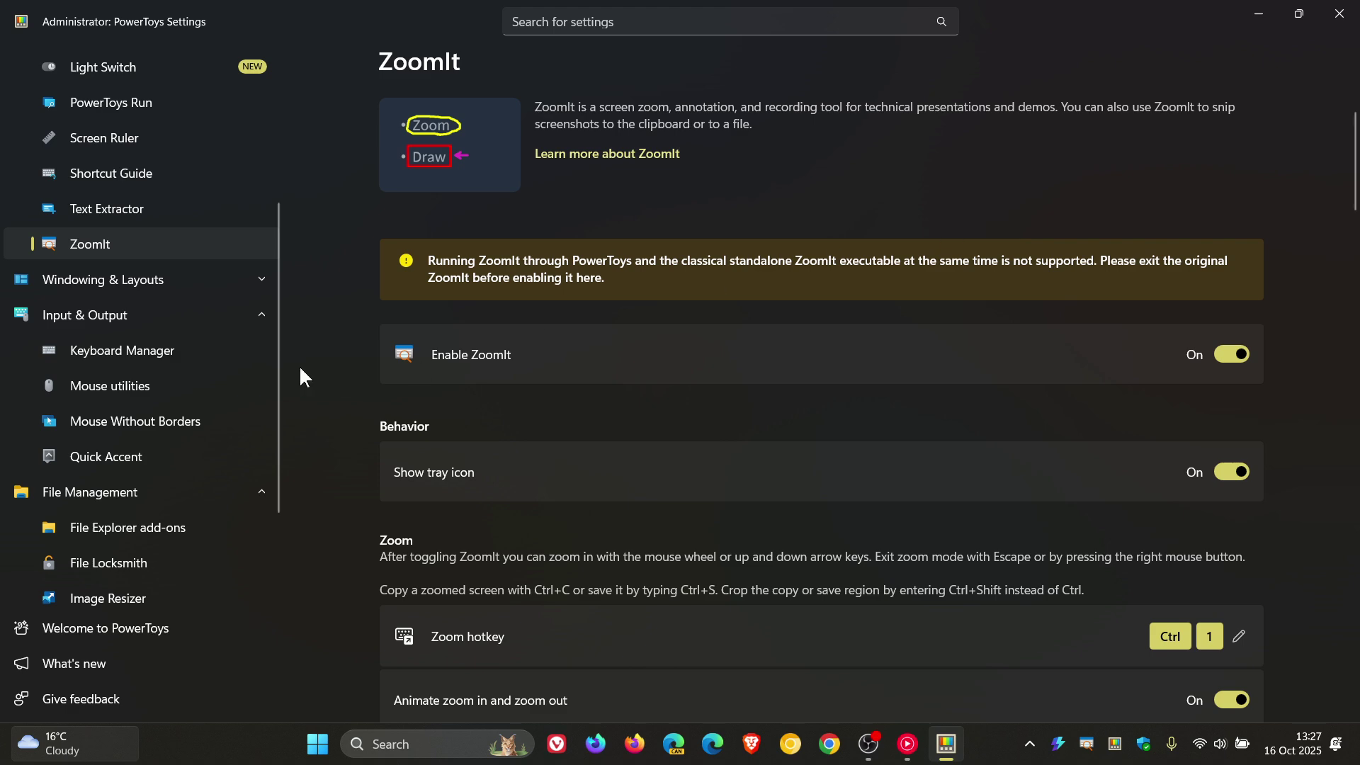
scroll(129, 262, up, 4)
click(102, 108)
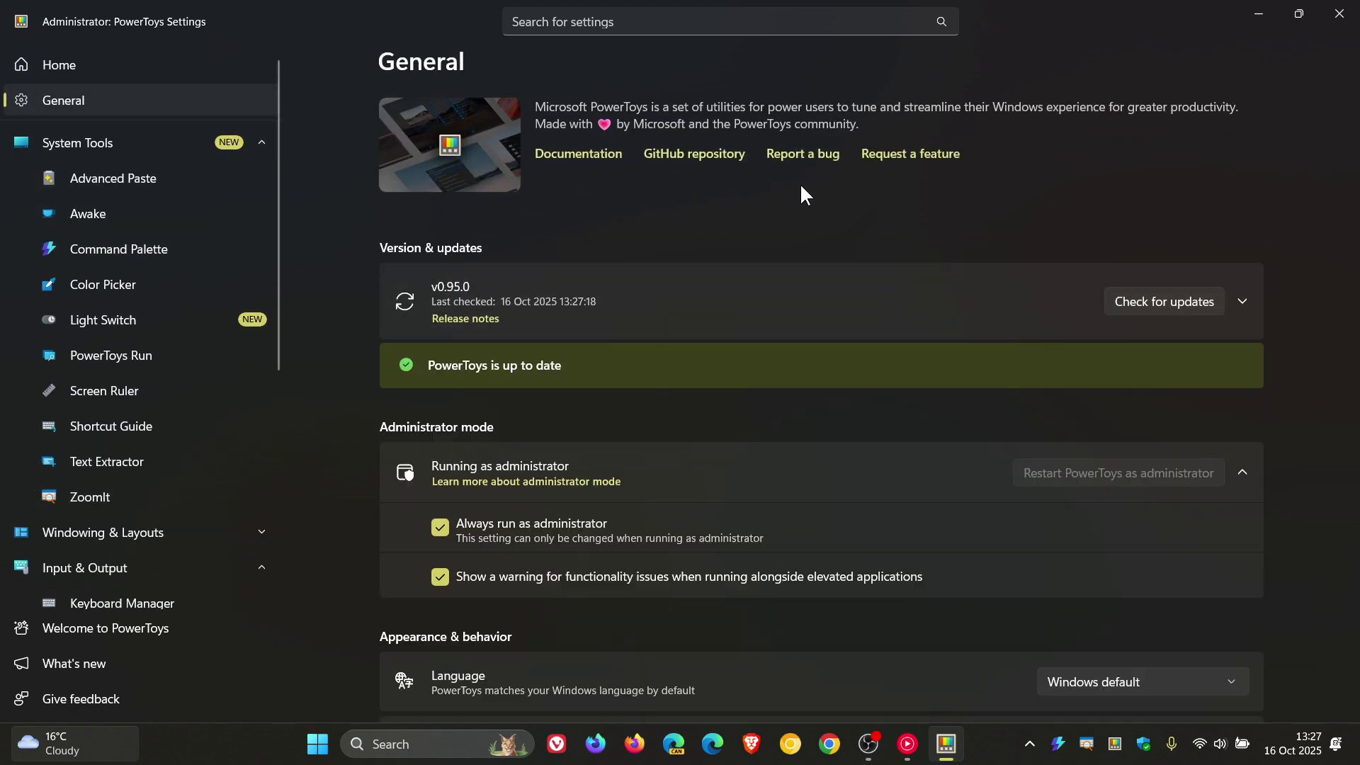
click(124, 50)
click(1261, 14)
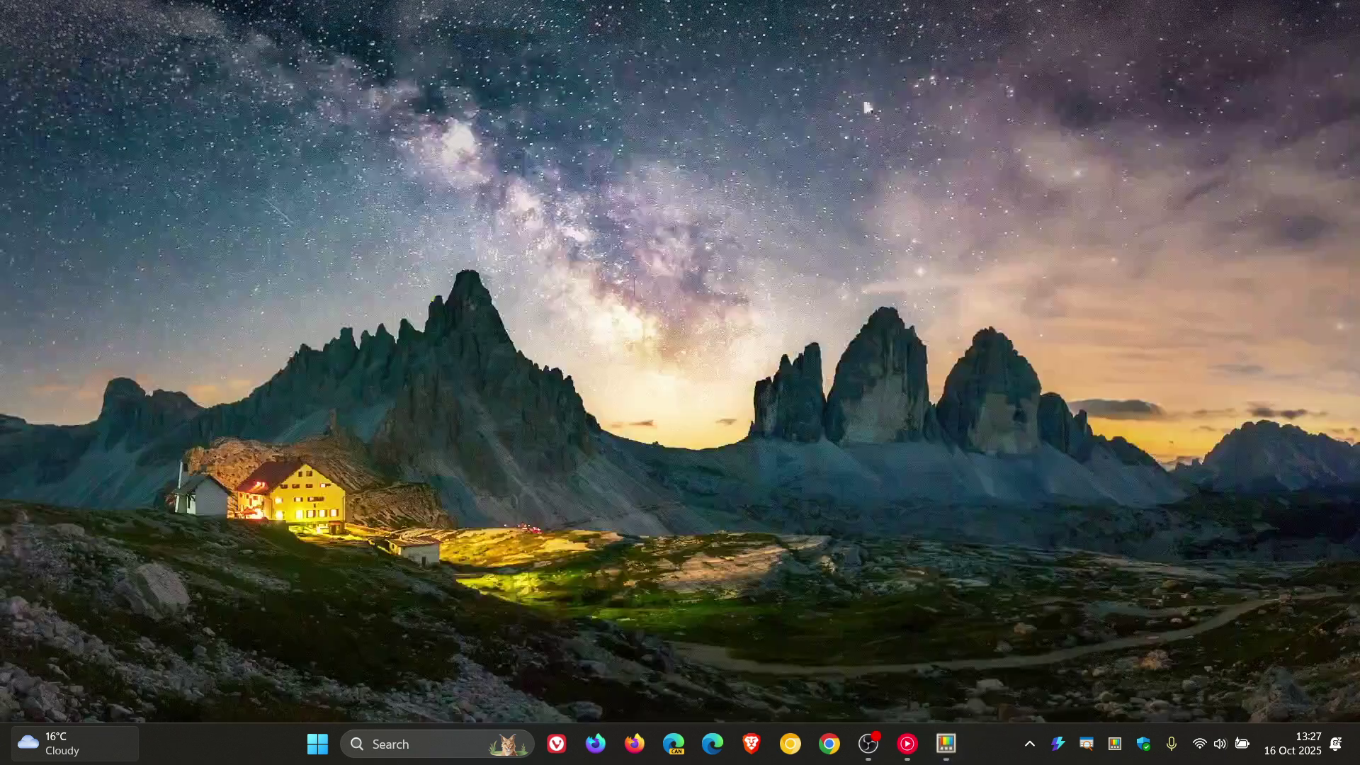